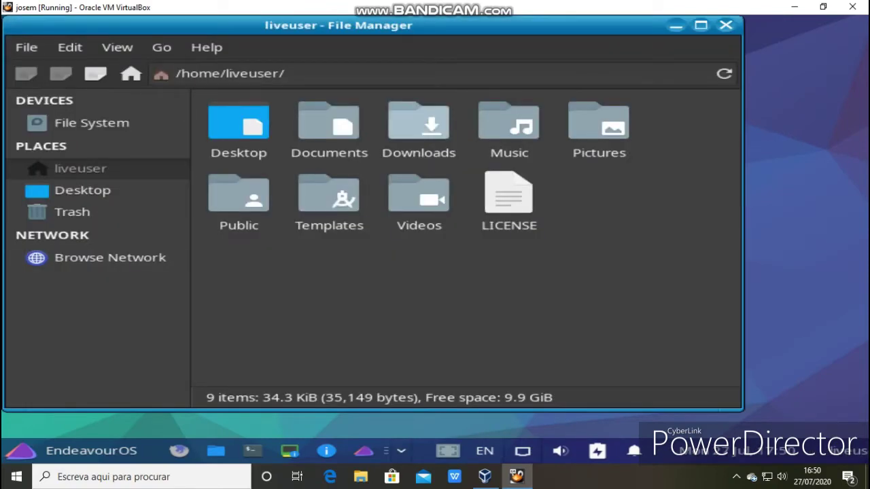
# - Try to set the triangular-dark-polygonal-background image in the Downloads folder as the desktop wallpaper, and close the file manager
pyautogui.doubleClick(419, 129)
pyautogui.click(420, 130)
pyautogui.click(435, 251)
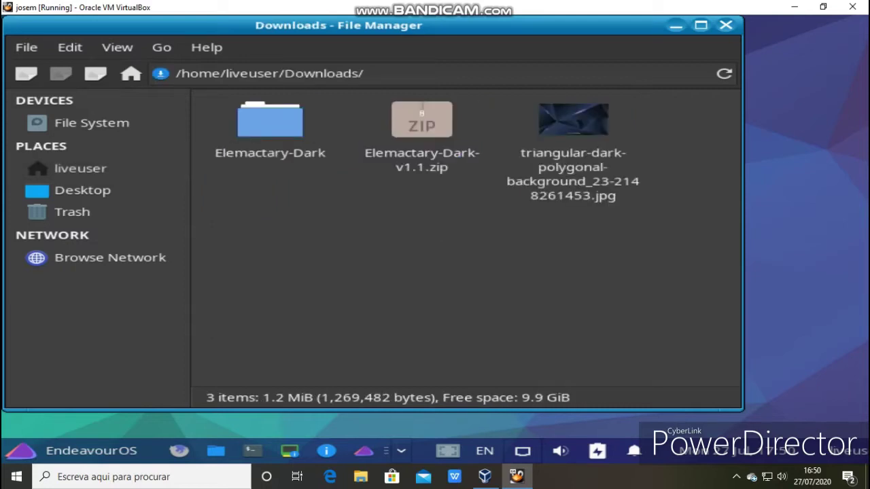
pyautogui.click(564, 126)
pyautogui.rightClick(563, 126)
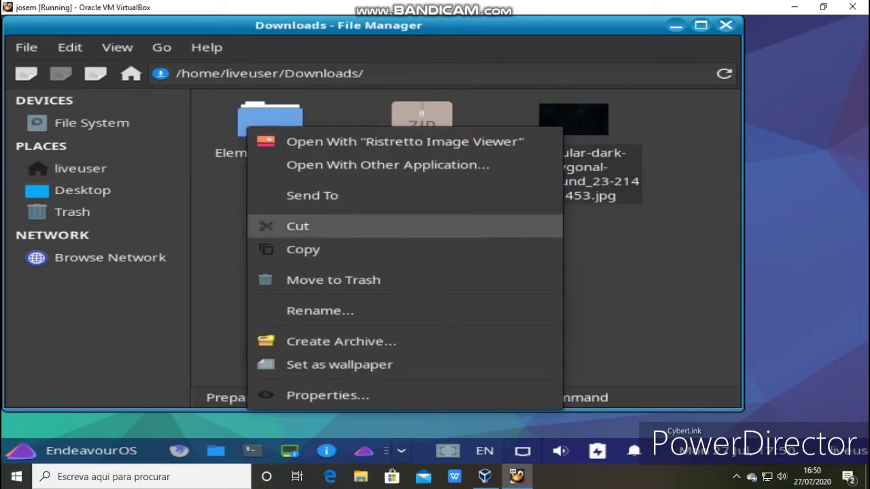
pyautogui.click(340, 365)
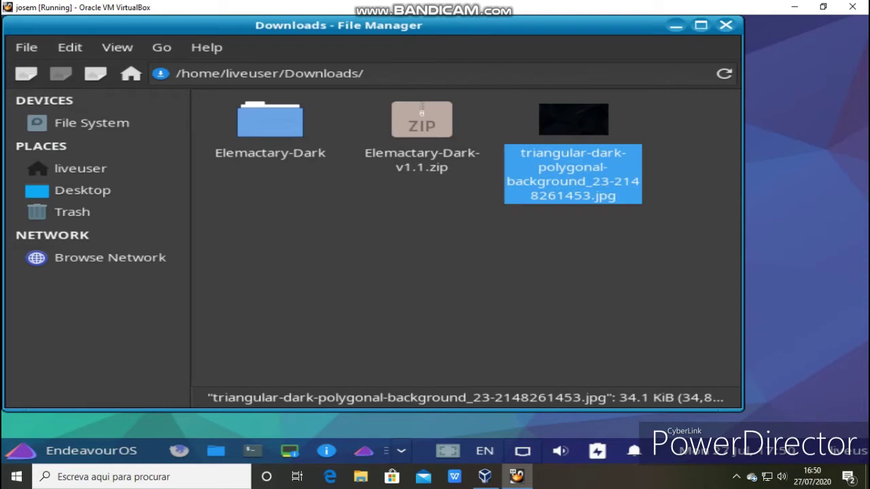
pyautogui.click(449, 272)
pyautogui.rightClick(565, 115)
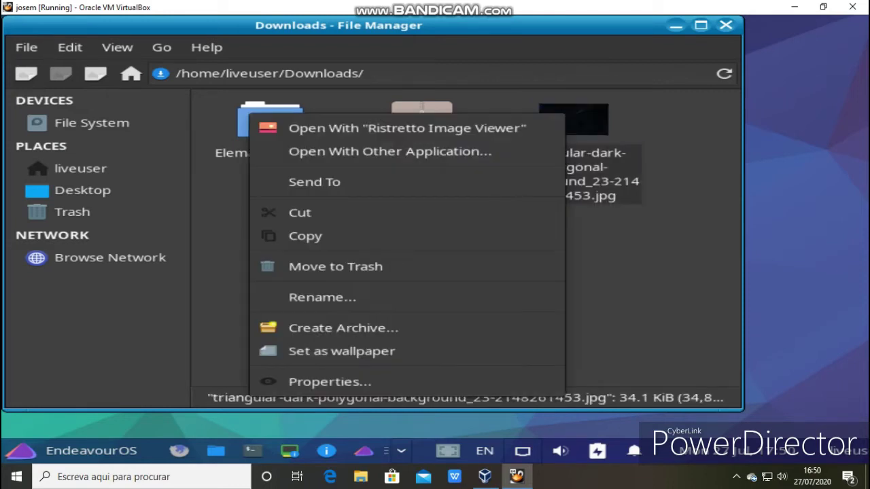
pyautogui.click(341, 351)
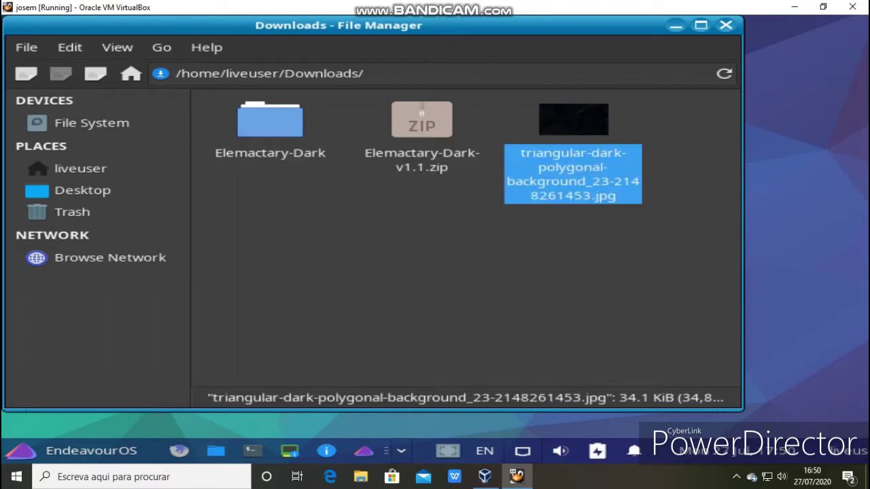
pyautogui.click(726, 25)
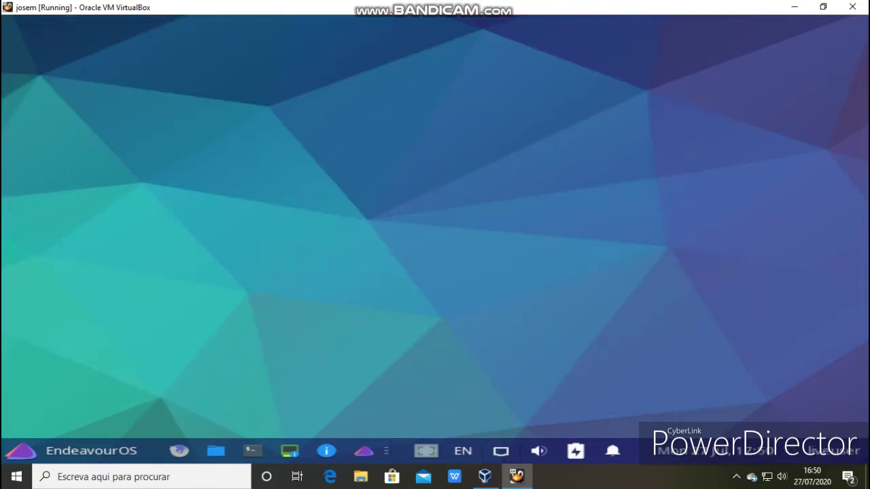
pyautogui.press('super')
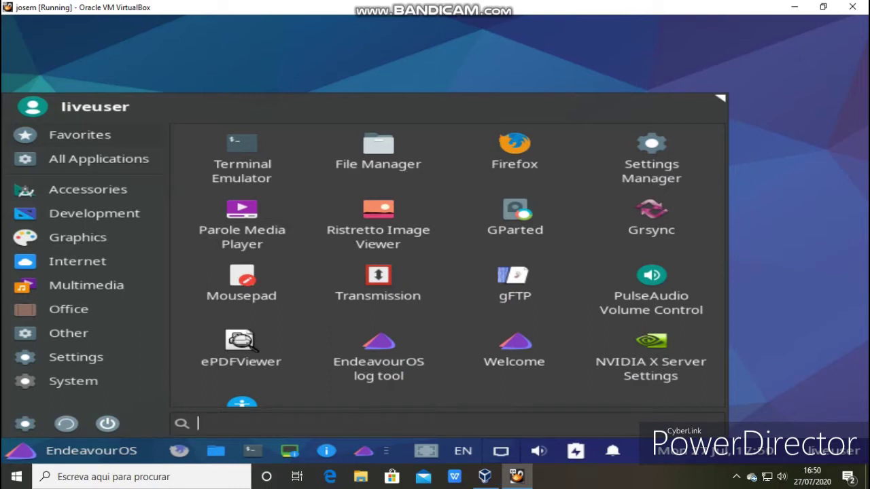
pyautogui.click(98, 159)
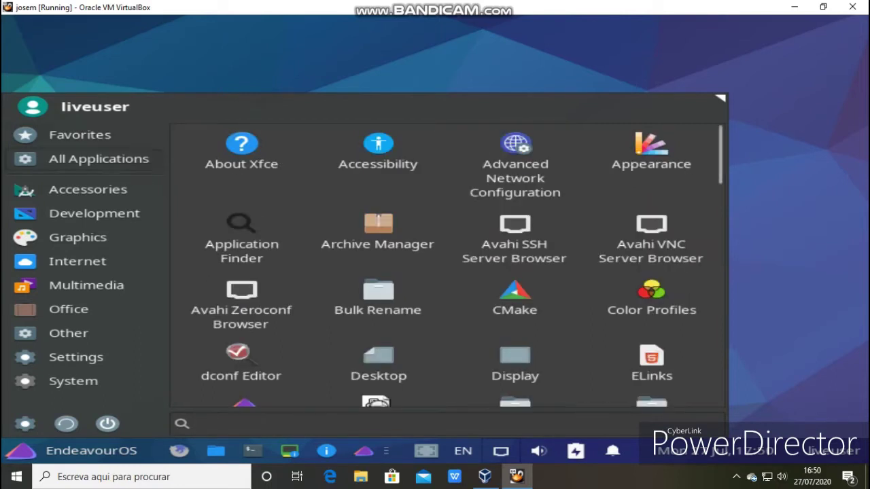
pyautogui.press('Escape')
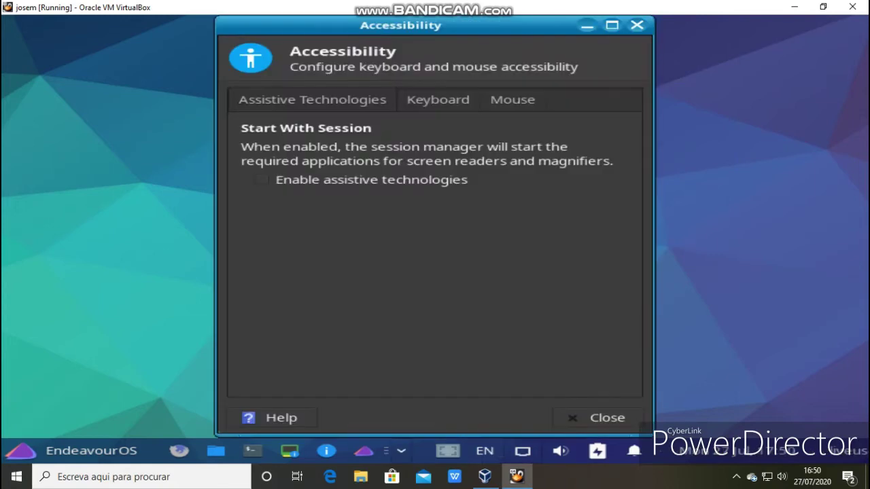
pyautogui.click(637, 25)
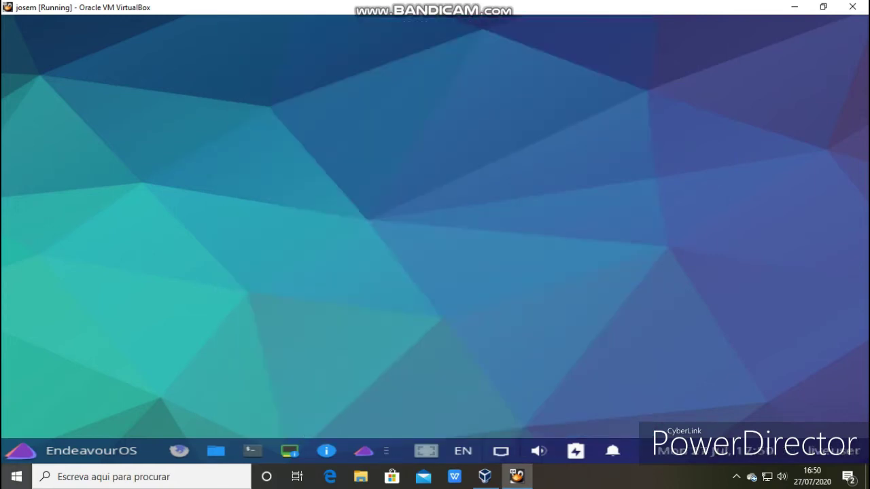
pyautogui.click(22, 451)
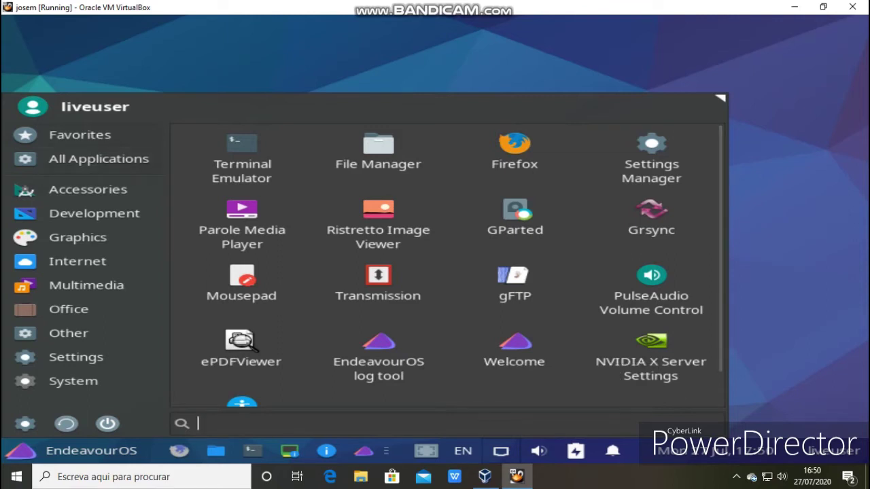
pyautogui.click(98, 159)
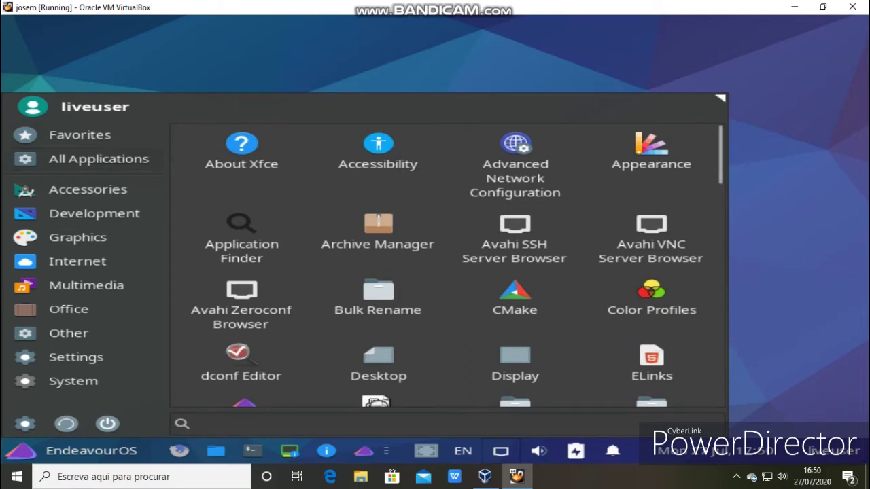
pyautogui.click(514, 295)
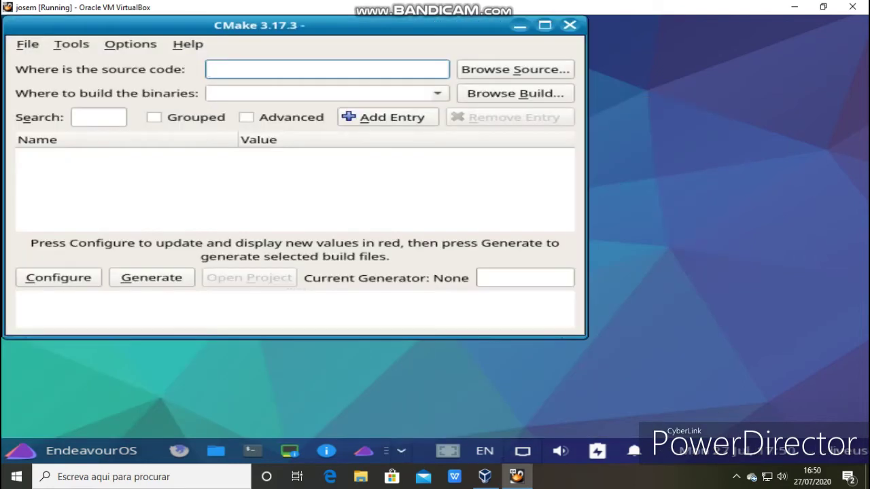
pyautogui.click(131, 44)
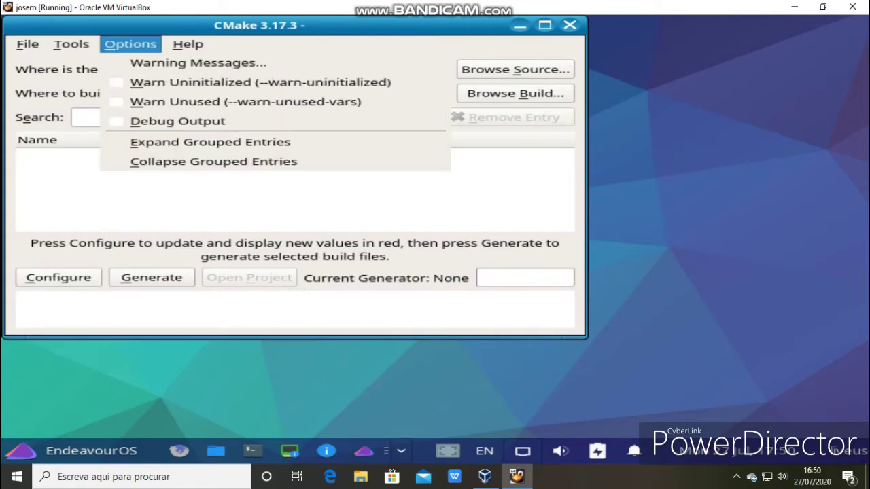
pyautogui.click(570, 26)
pyautogui.click(570, 25)
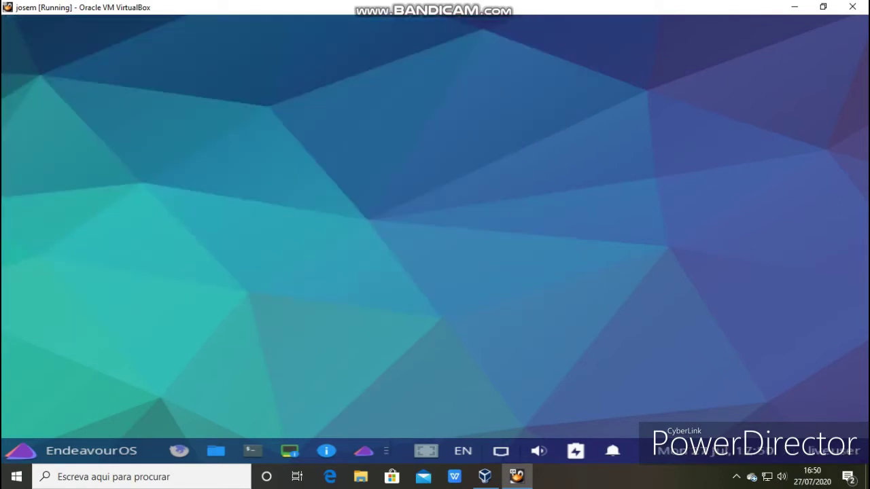
# - Review the style, icon and font options in the desktop's Appearance settings, and close them
pyautogui.press('super')
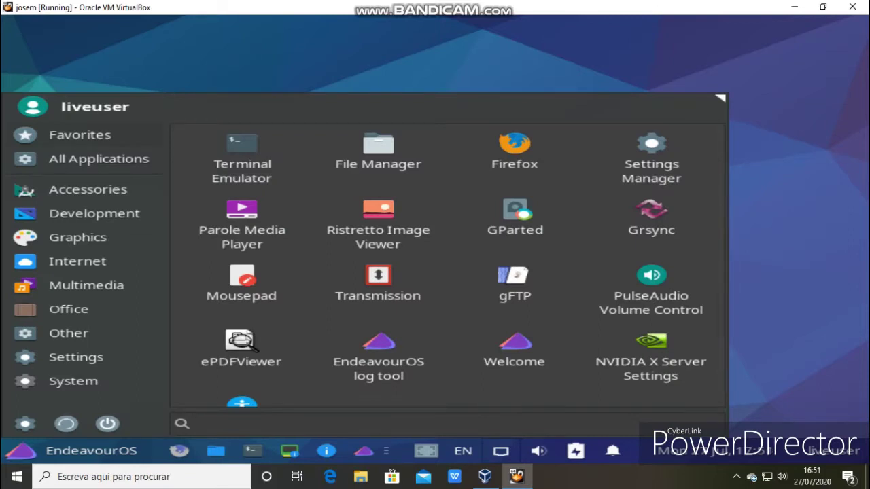
pyautogui.click(76, 357)
pyautogui.click(514, 153)
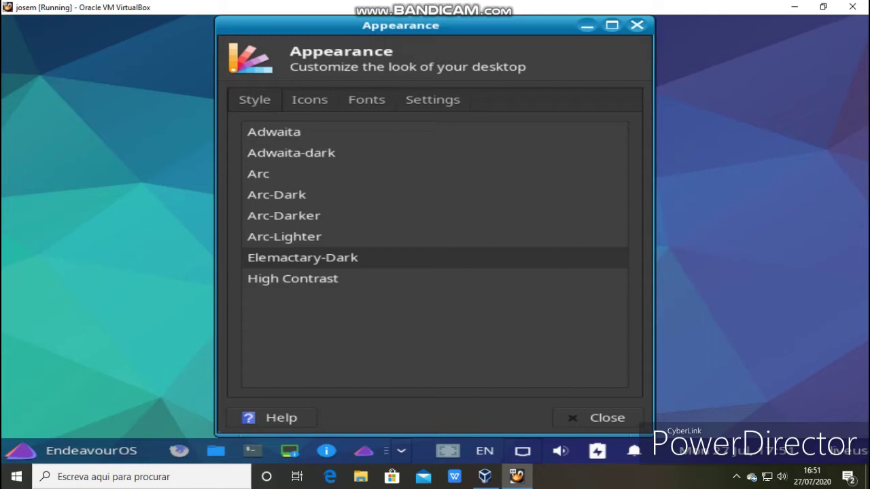
pyautogui.click(367, 100)
pyautogui.click(310, 100)
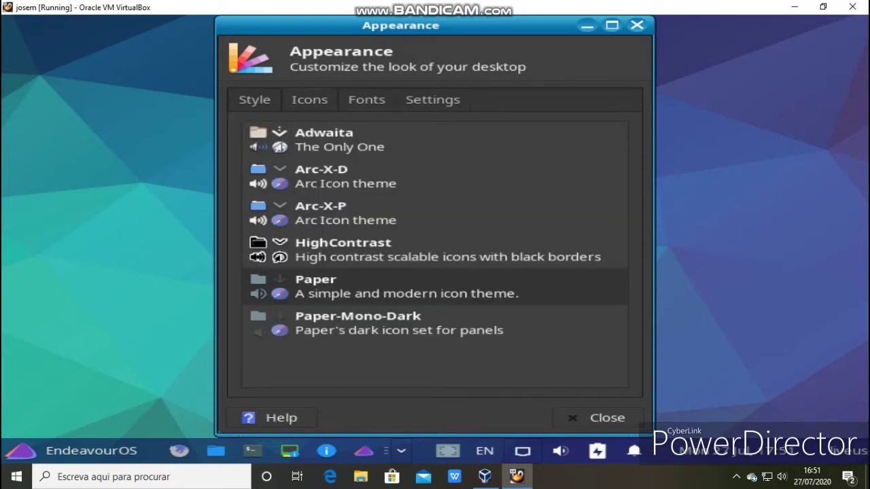
pyautogui.click(255, 100)
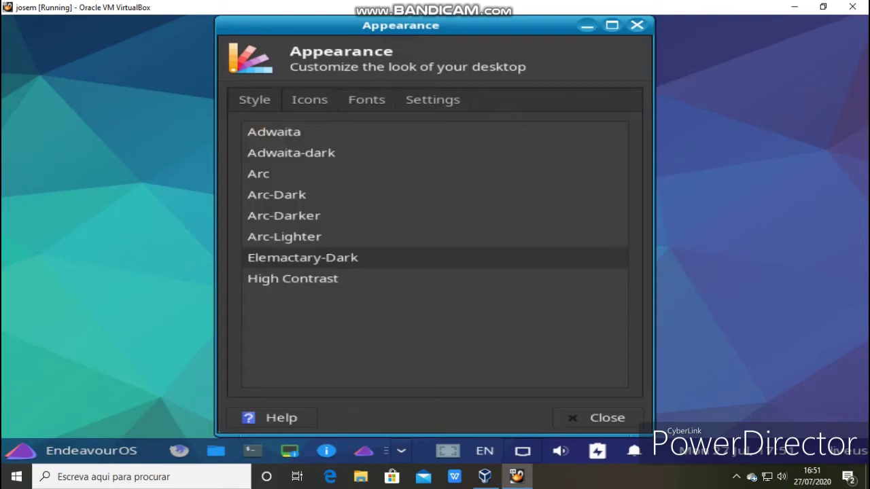
pyautogui.click(637, 25)
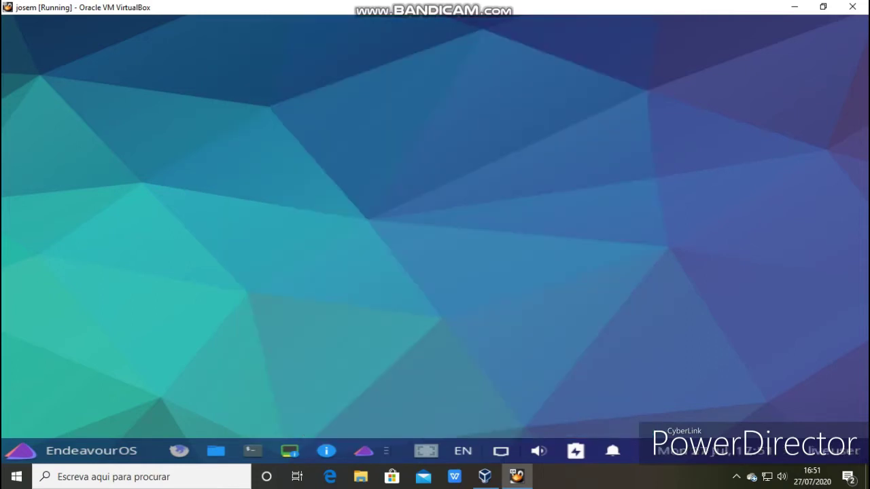
# - Look through the Pictures folder and the Elemactary-Dark folder in Downloads, and return to the home folder
pyautogui.click(216, 451)
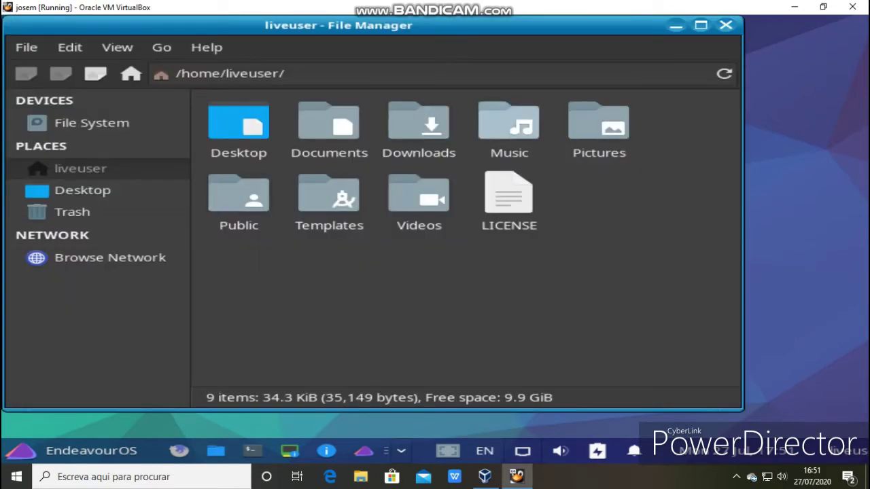
pyautogui.doubleClick(599, 123)
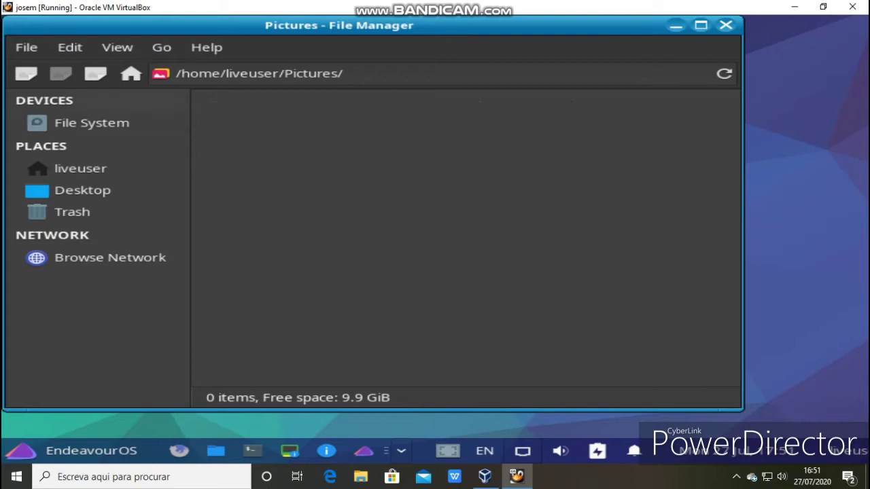
pyautogui.click(80, 169)
pyautogui.click(419, 122)
pyautogui.doubleClick(419, 122)
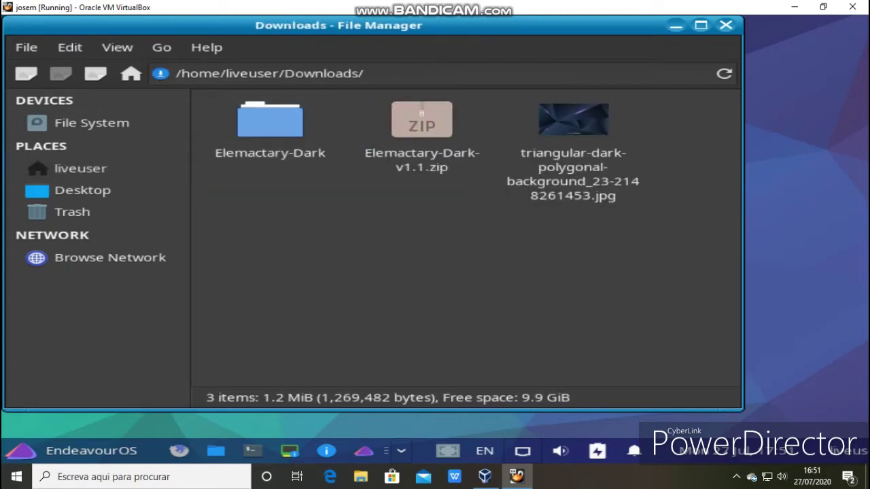
pyautogui.doubleClick(270, 122)
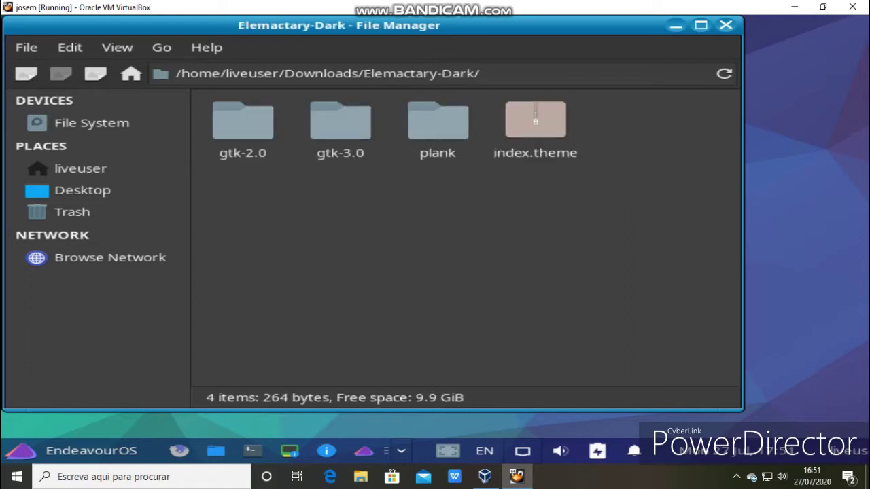
pyautogui.click(207, 48)
pyautogui.moveTo(117, 47)
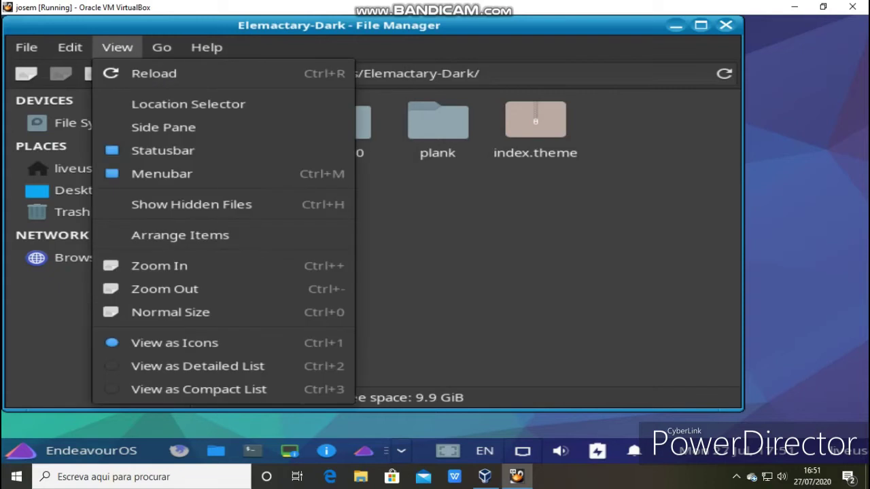
pyautogui.press('Left')
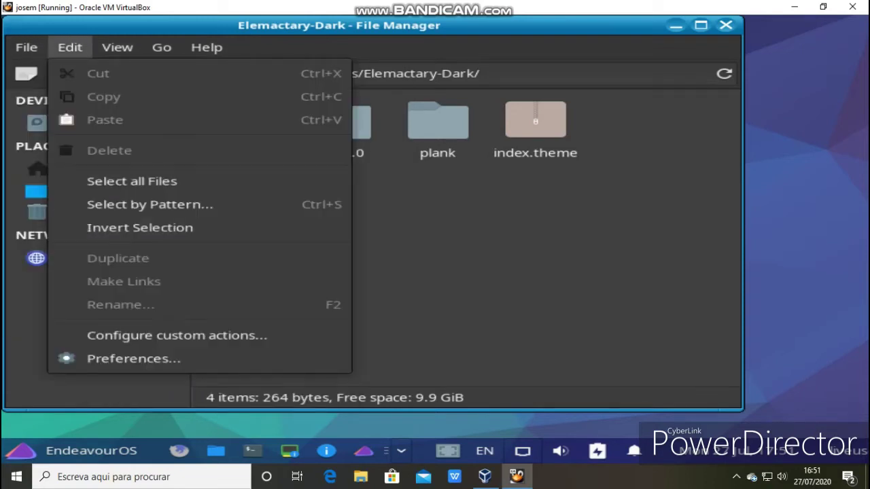
pyautogui.press('Escape')
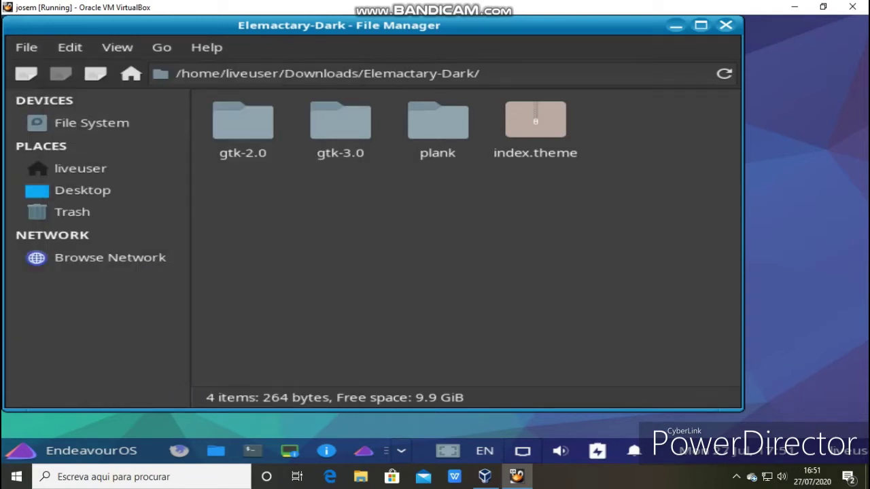
pyautogui.hotkey('alt', 'Home')
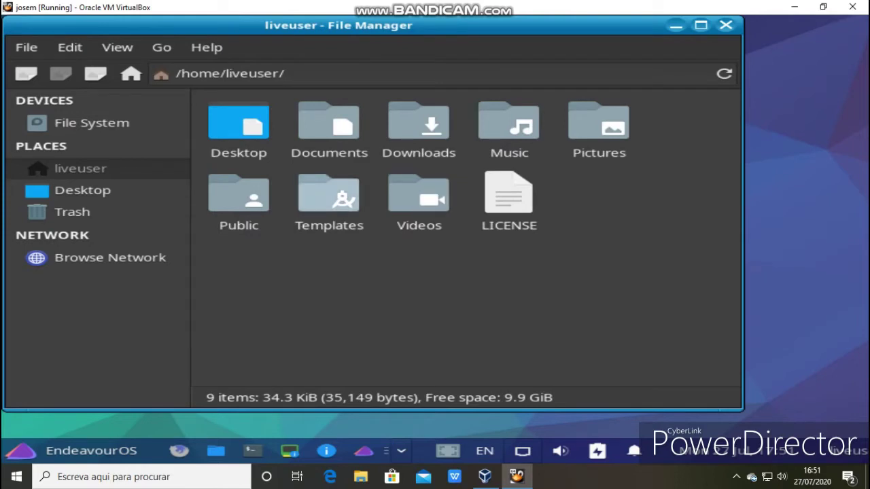
# - Open the triangular-dark-polygonal-background image from the Downloads folder in Ristretto Image Viewer
pyautogui.doubleClick(419, 126)
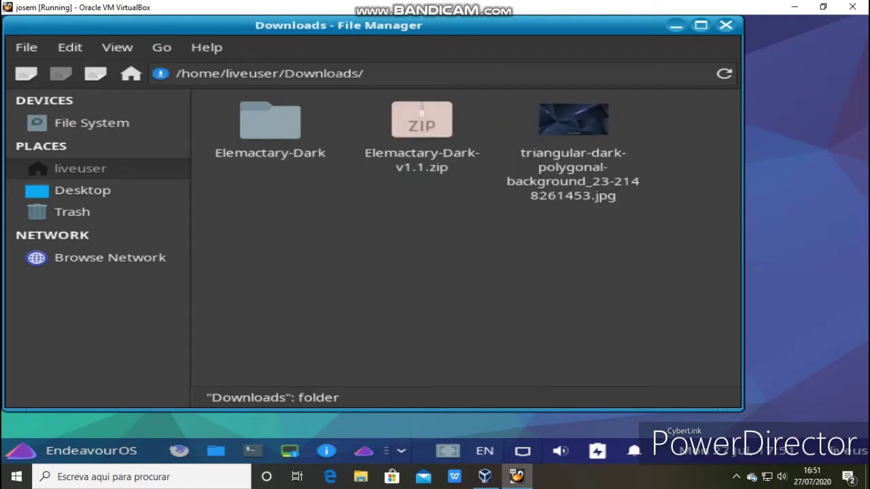
pyautogui.rightClick(578, 123)
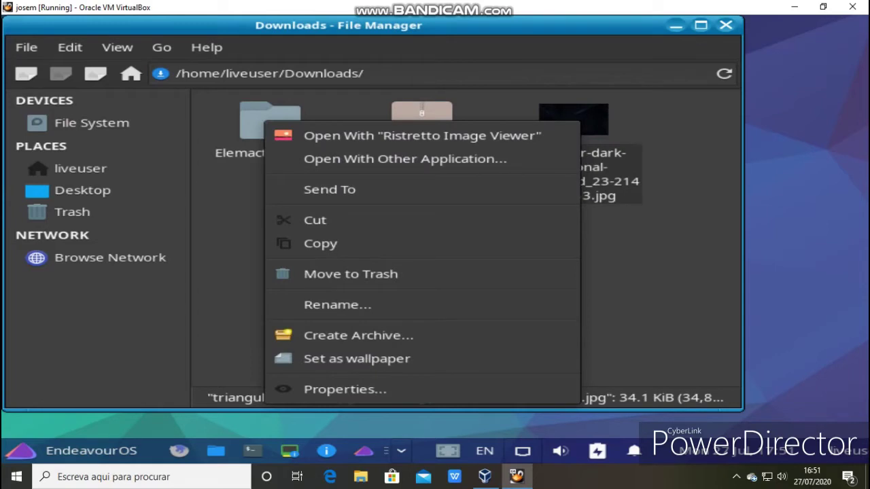
pyautogui.click(564, 135)
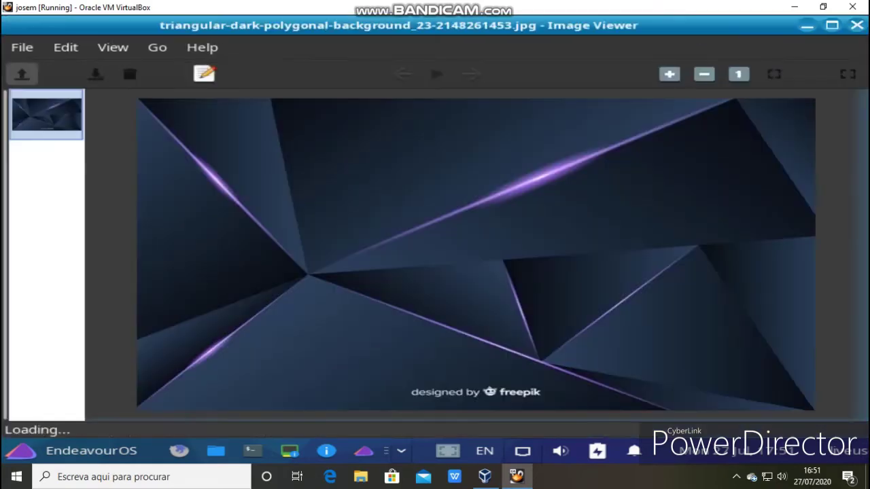
# - Check the image viewer's file, edit and view commands, and open its preferences
pyautogui.click(22, 47)
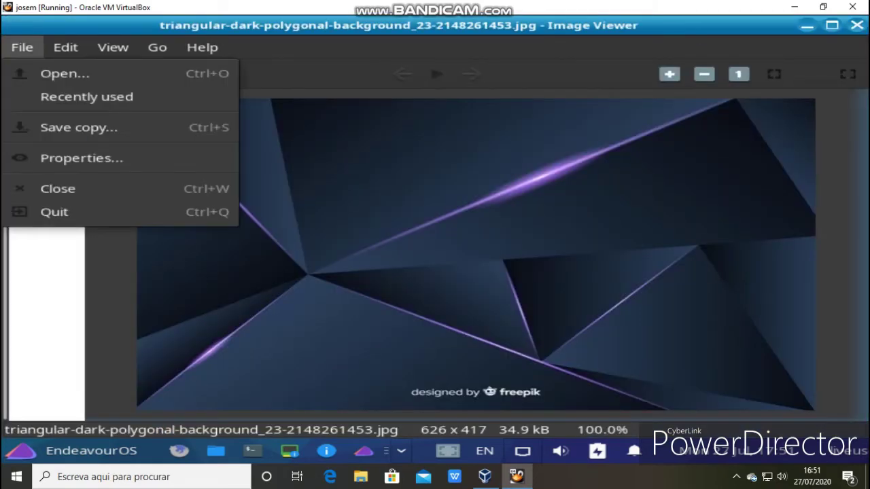
pyautogui.press('Right')
pyautogui.press('Right')
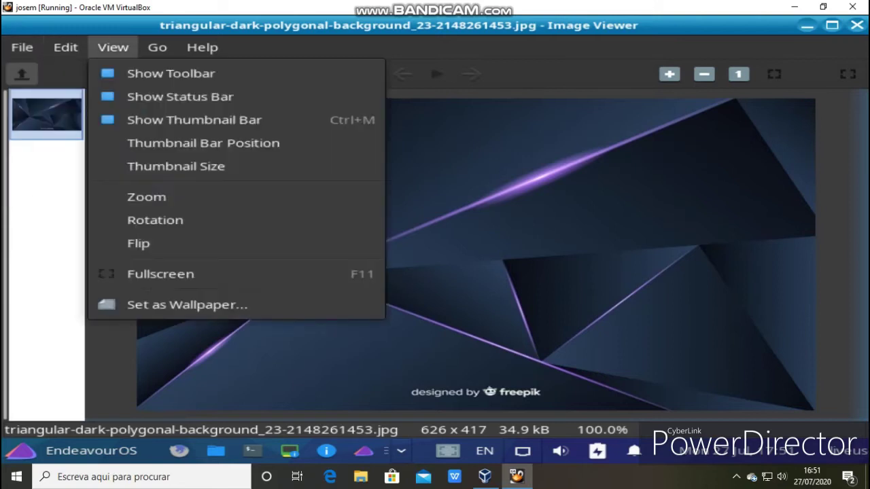
pyautogui.press('Escape')
pyautogui.hotkey('alt', 'f')
pyautogui.press('Right')
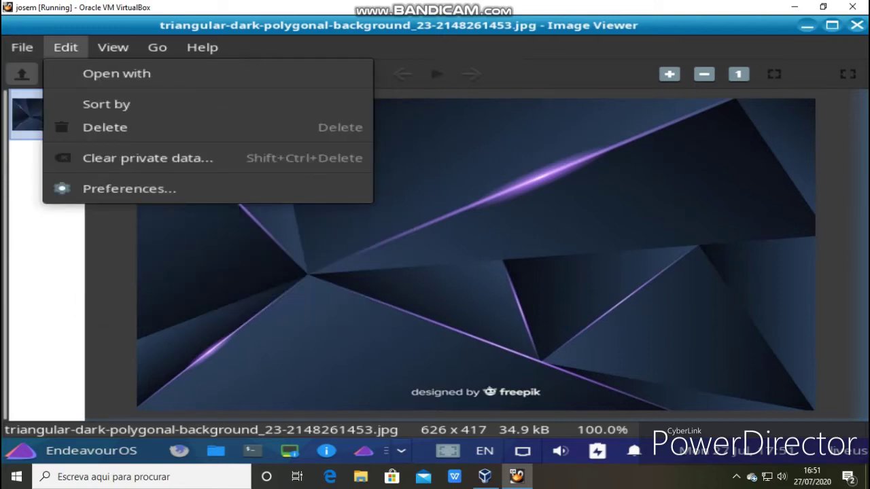
pyautogui.press('Down')
pyautogui.press('Down')
pyautogui.press('Return')
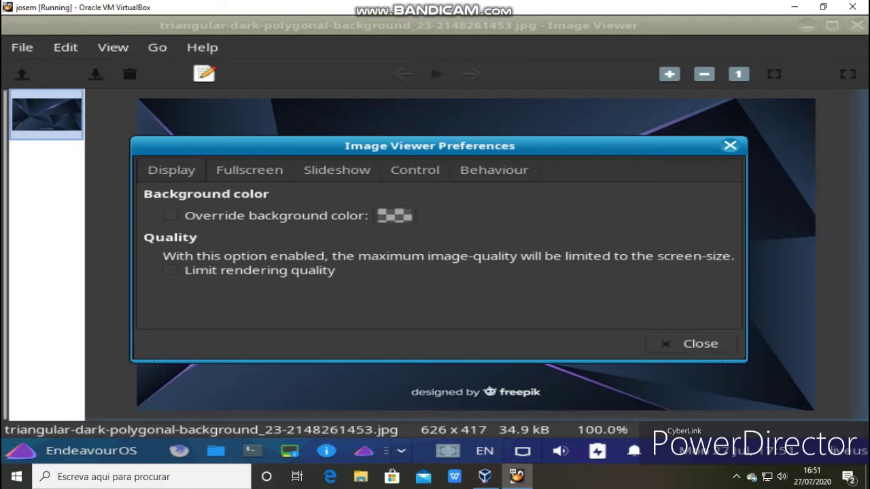
# - Review the image viewer's fullscreen preferences, and close both the preferences and the viewer
pyautogui.press('Right')
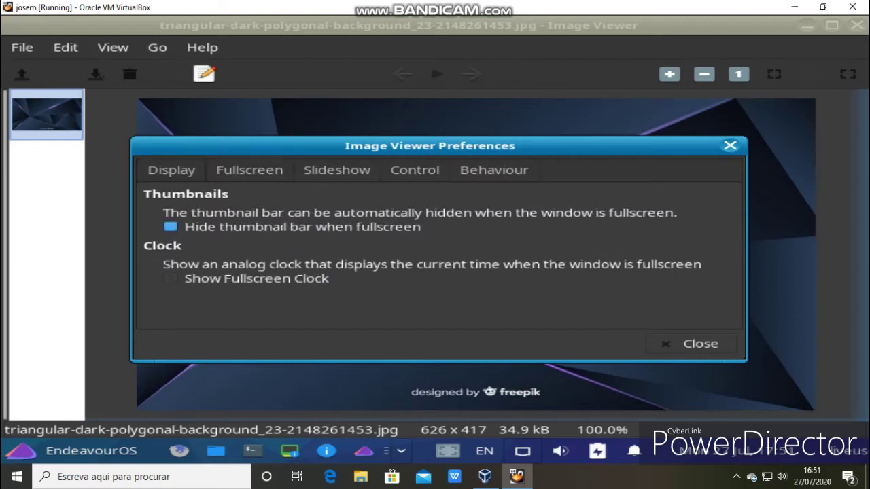
pyautogui.press('Escape')
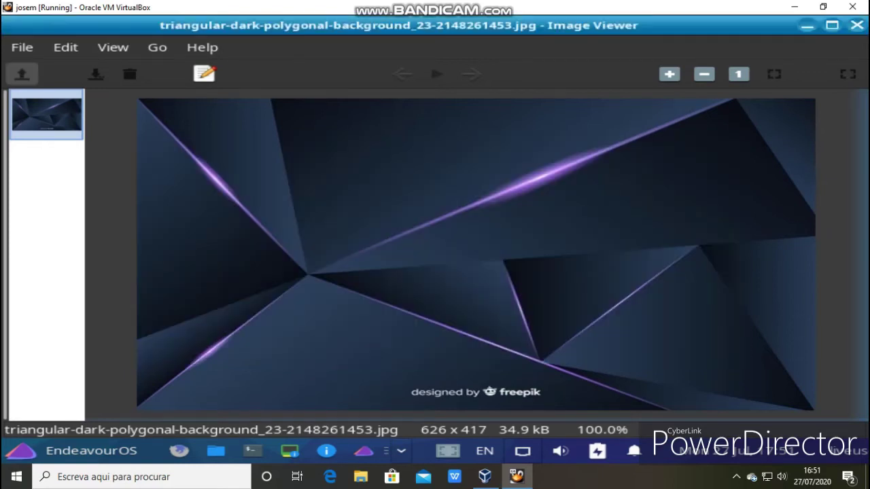
pyautogui.hotkey('alt', 'F4')
# - Try to set the triangular-dark-polygonal-background image in Downloads as the wallpaper, and close the file manager
pyautogui.rightClick(571, 119)
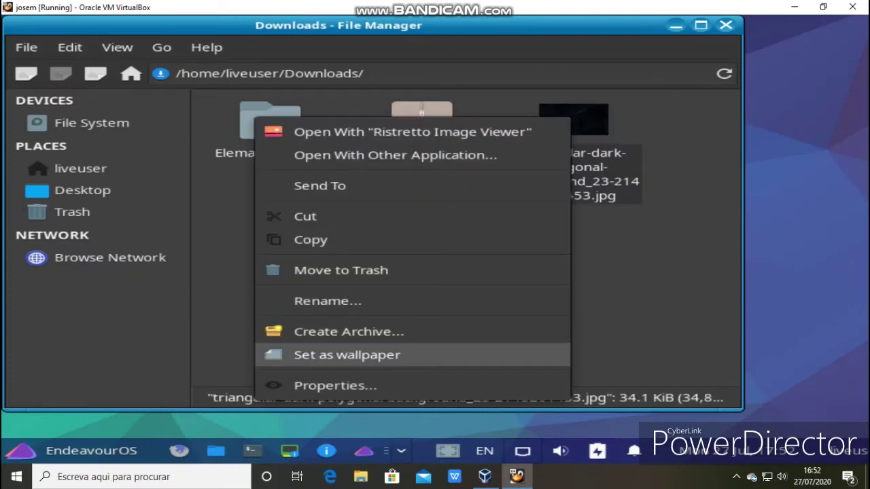
pyautogui.click(347, 355)
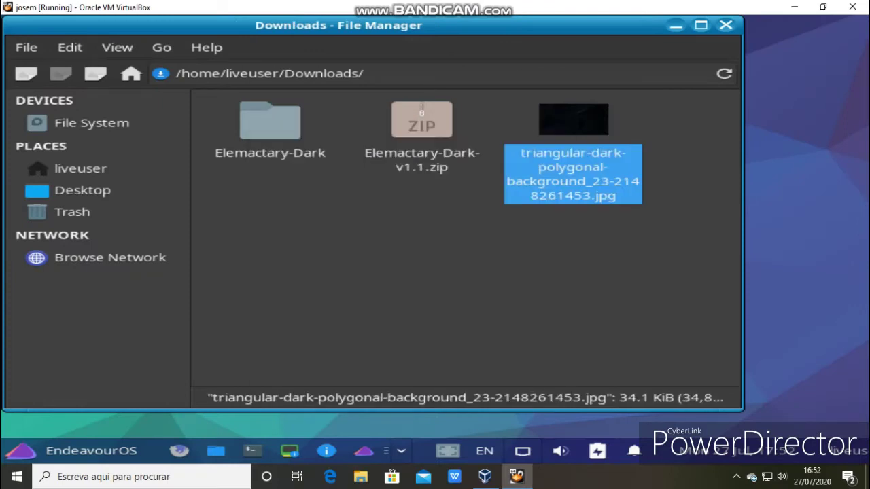
pyautogui.click(726, 25)
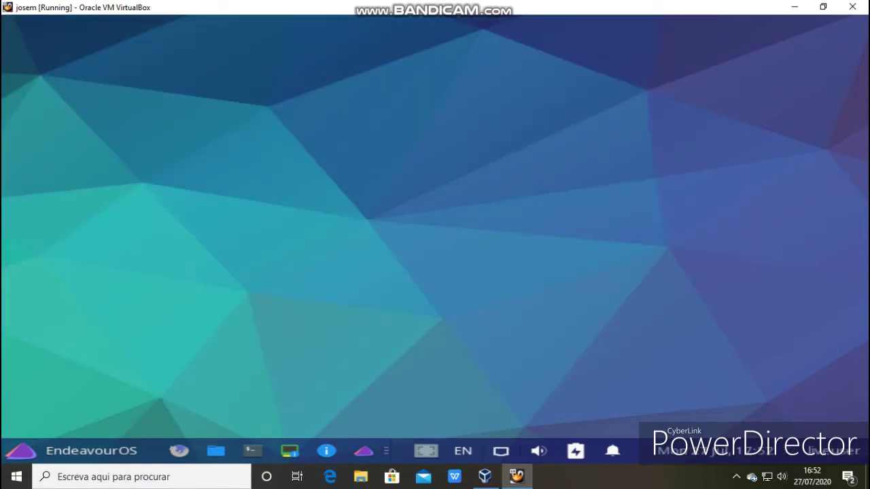
# - Set the row size of Panel 1 to 38 pixels in the panel preferences
pyautogui.rightClick(26, 452)
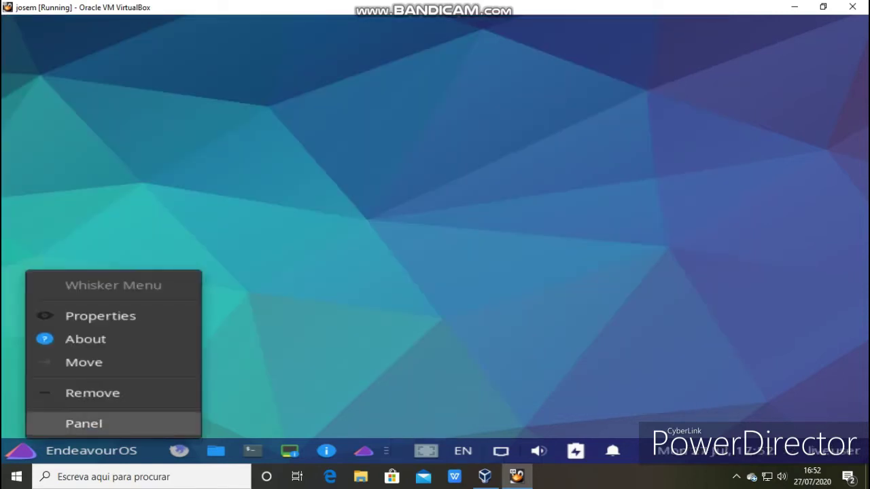
pyautogui.moveTo(83, 424)
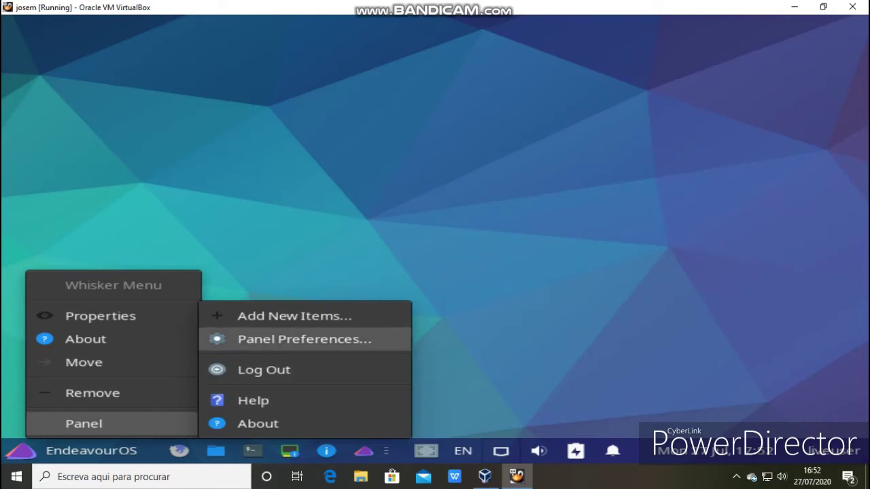
pyautogui.press('Return')
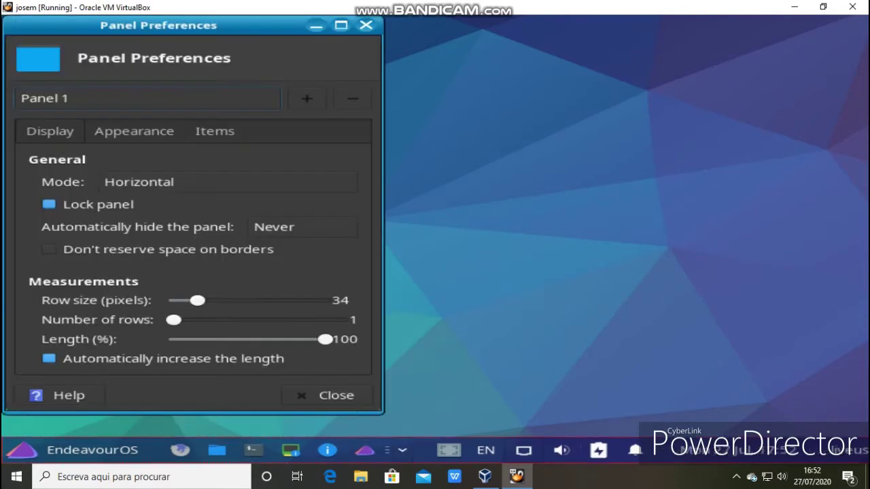
pyautogui.click(134, 131)
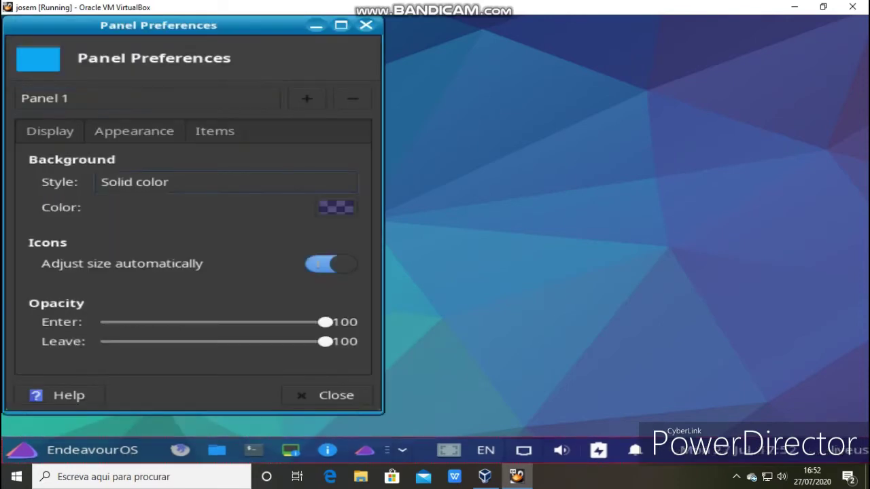
pyautogui.hotkey('ctrl', 'pageup')
pyautogui.moveTo(197, 300); pyautogui.dragTo(203, 301)
pyautogui.press('Tab')
pyautogui.press('Right')
pyautogui.press('Left')
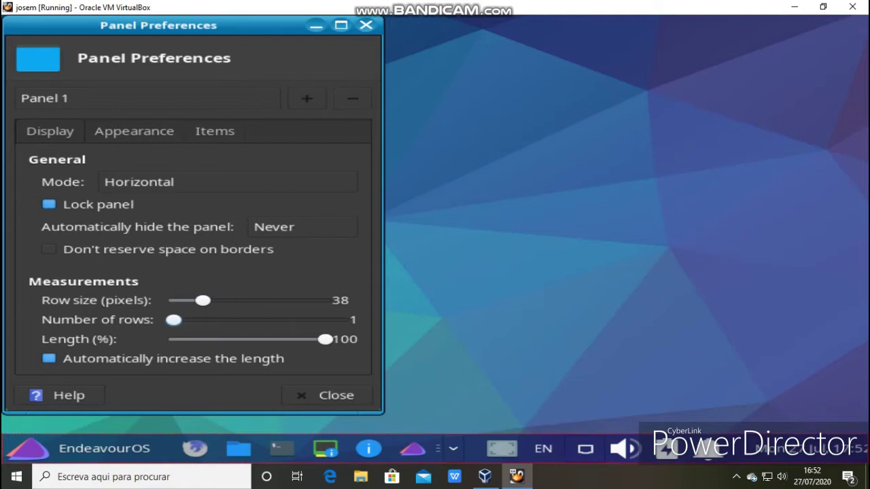
# - Set the panel's background style to Background image, turn off automatic icon sizing, and close the panel preferences
pyautogui.click(134, 132)
pyautogui.press('space')
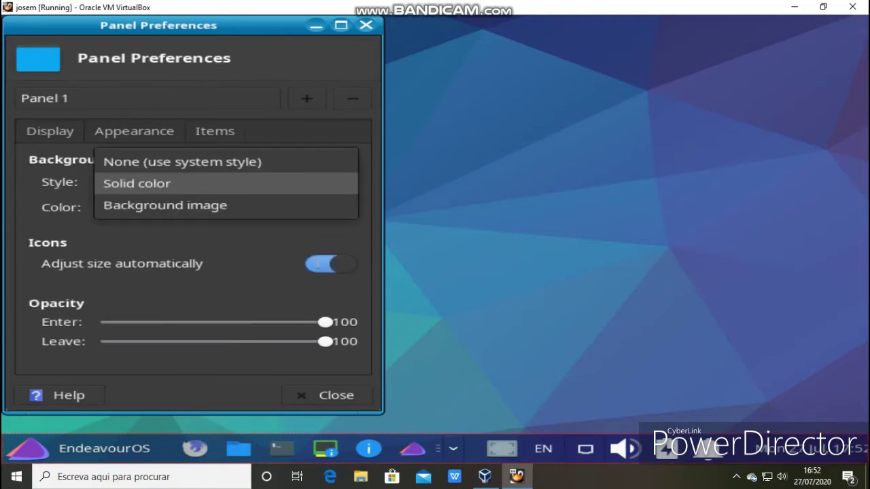
pyautogui.press('Down')
pyautogui.press('Return')
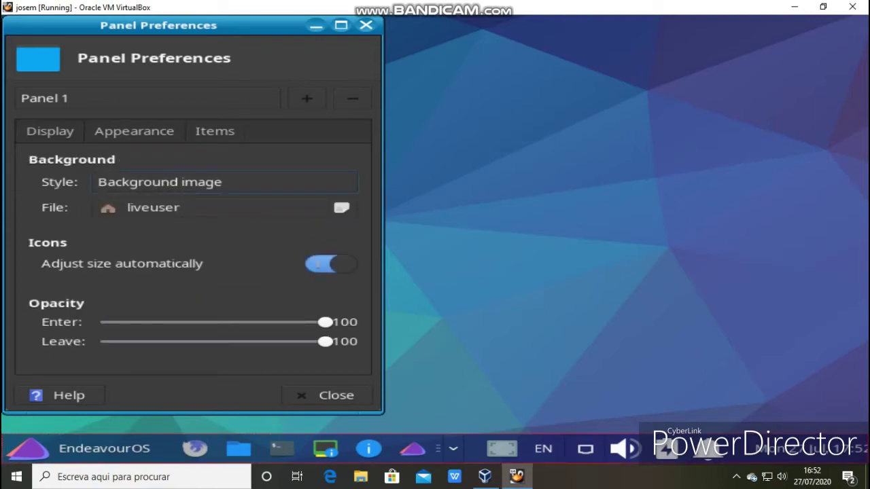
pyautogui.click(332, 264)
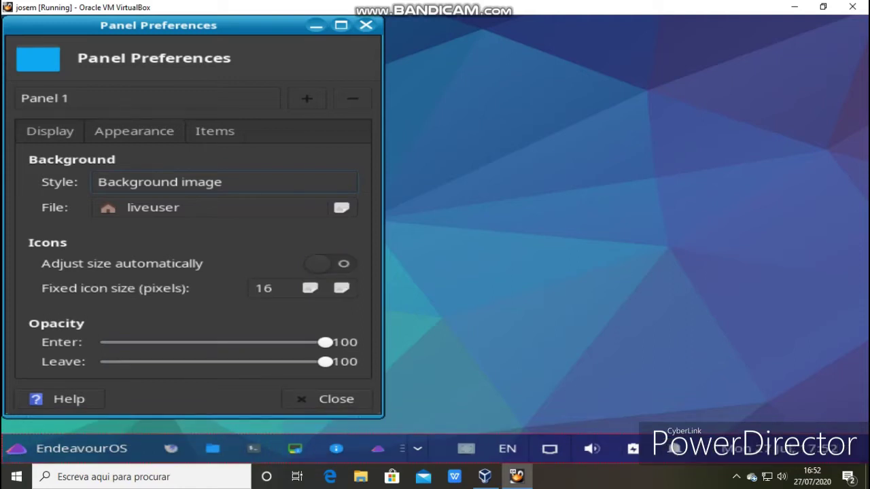
pyautogui.click(327, 399)
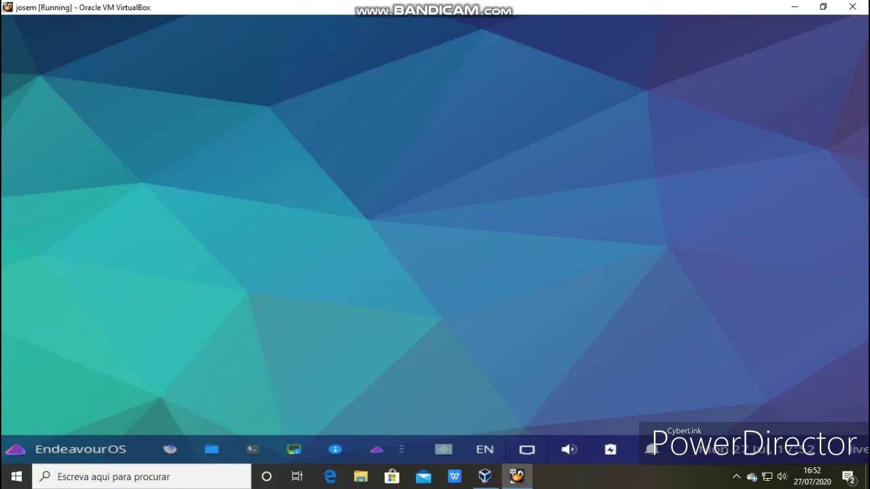
# - Look through the favorites in the applications menu and the categories in the desktop's Settings manager
pyautogui.press('super')
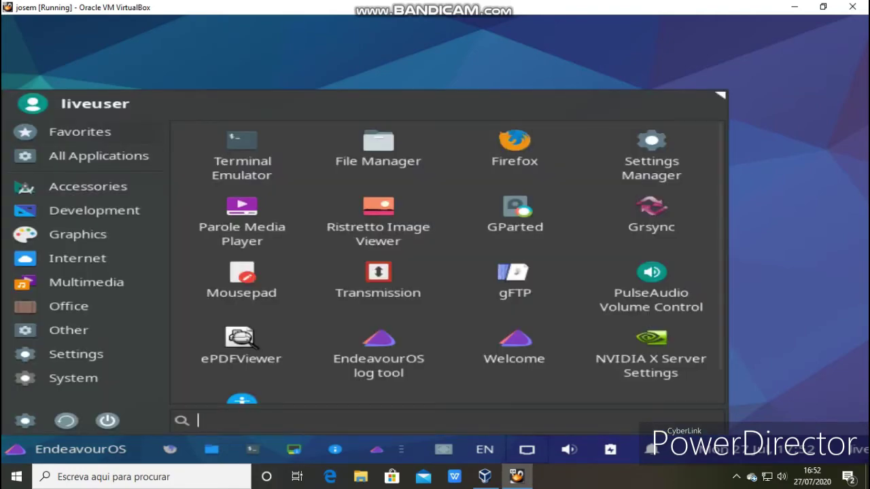
pyautogui.scroll(-1, 445, 261)
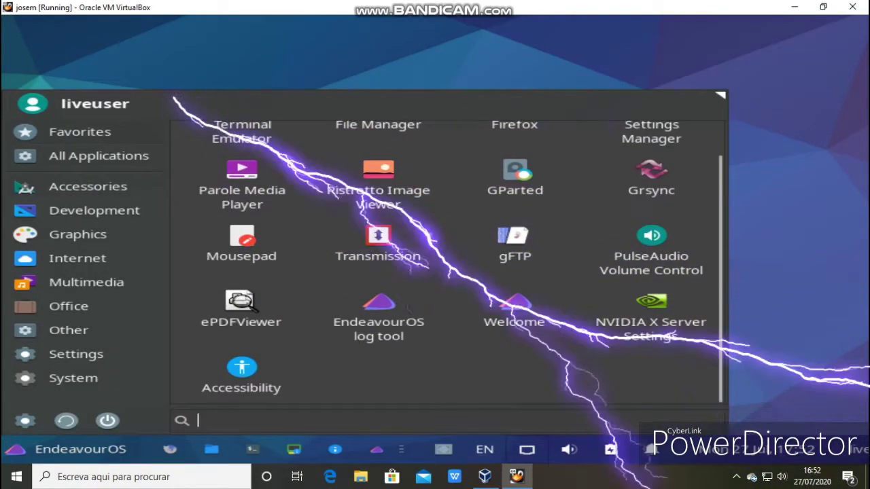
pyautogui.scroll(1, 446, 262)
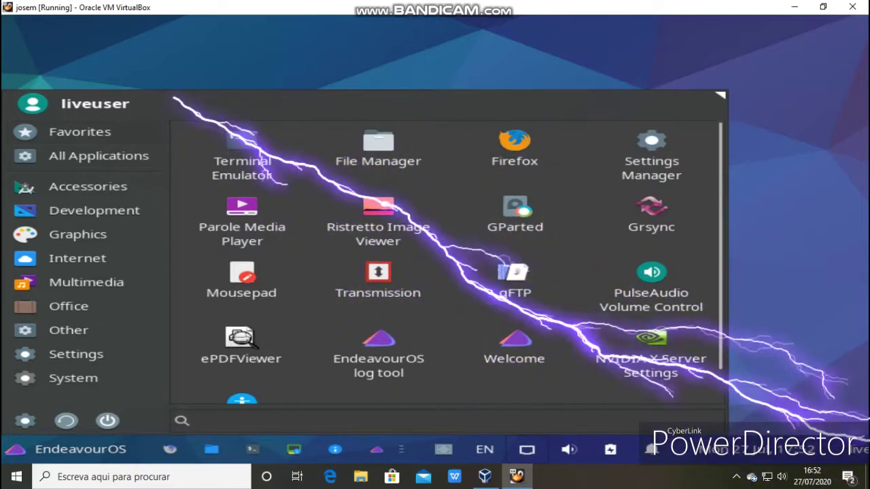
pyautogui.press('Escape')
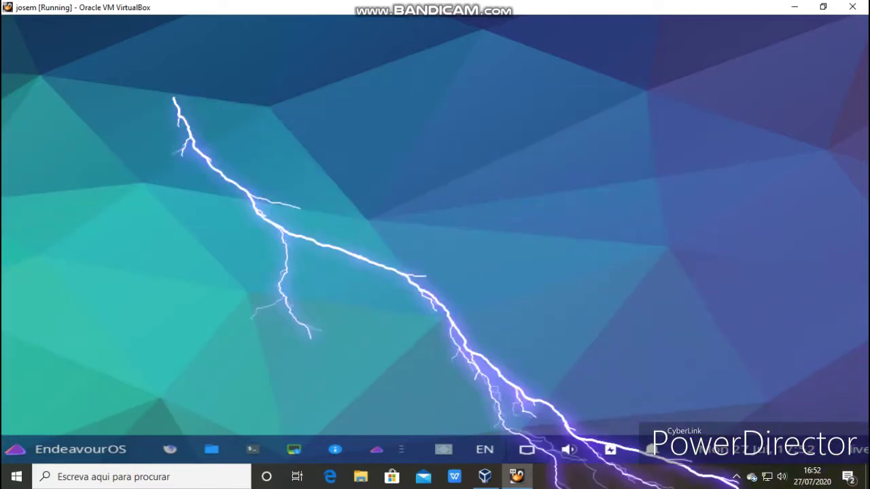
pyautogui.scroll(-2, 435, 258)
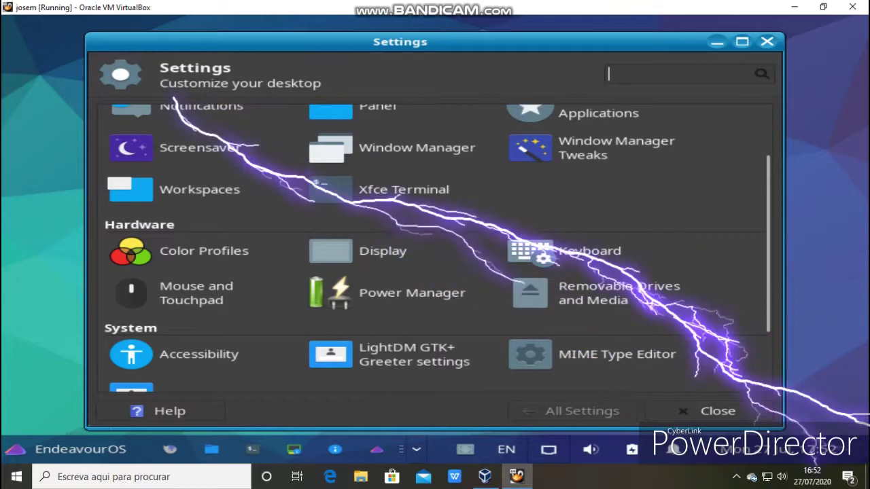
pyautogui.scroll(-2, 598, 212)
pyautogui.scroll(-1, 598, 213)
pyautogui.scroll(1, 598, 212)
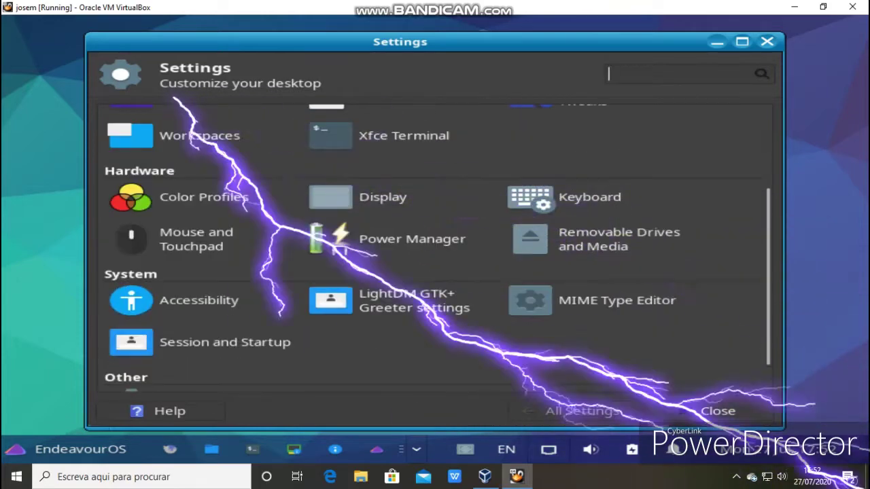
pyautogui.scroll(3, 435, 248)
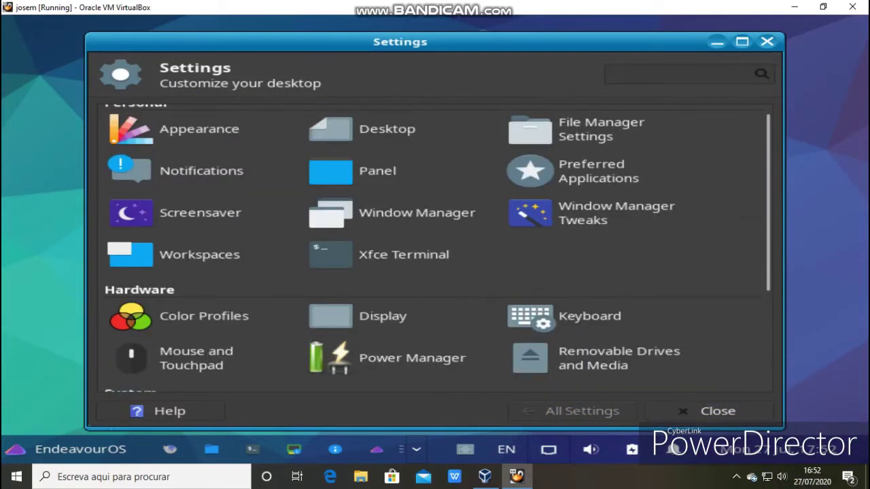
# - Set the mode of Panel 1 to Vertical, check the applications menu from the panel, and close the Panel settings
pyautogui.scroll(1, 435, 248)
pyautogui.click(367, 185)
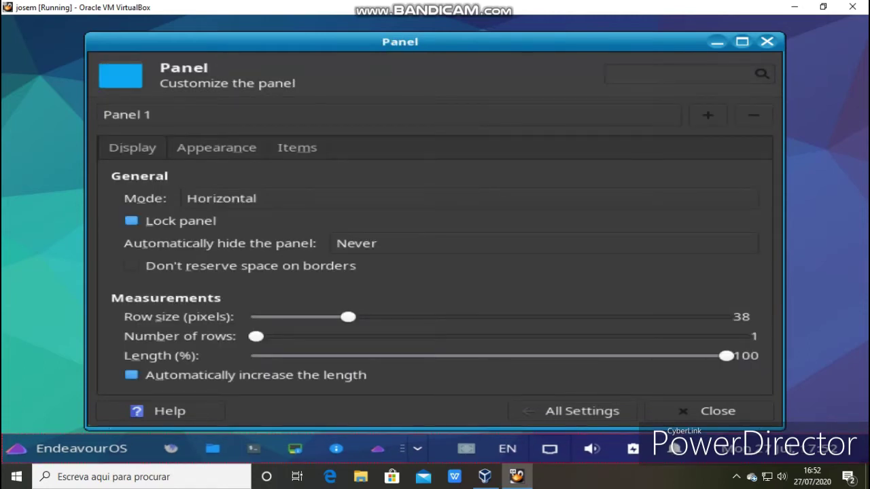
pyautogui.click(469, 198)
pyautogui.click(469, 222)
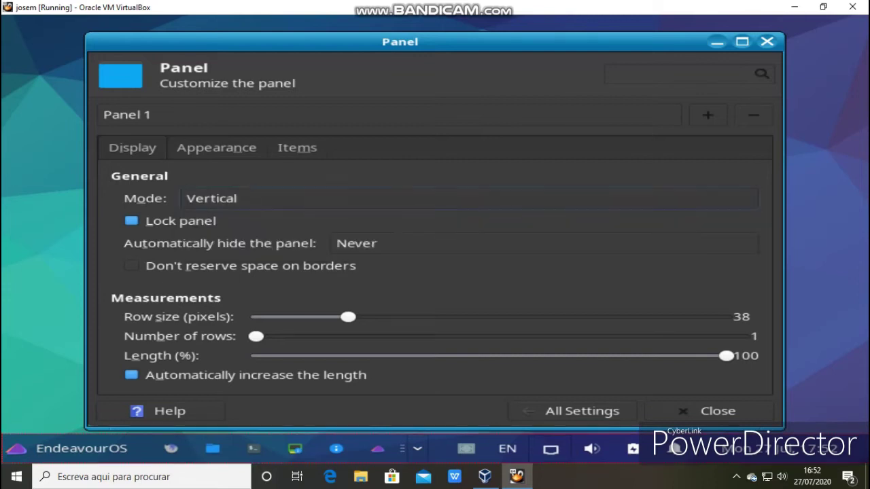
pyautogui.click(22, 55)
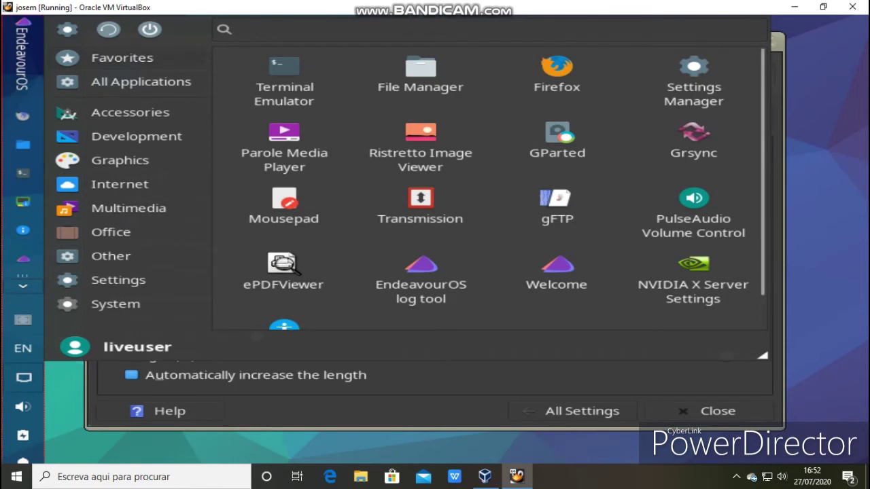
pyautogui.press('Escape')
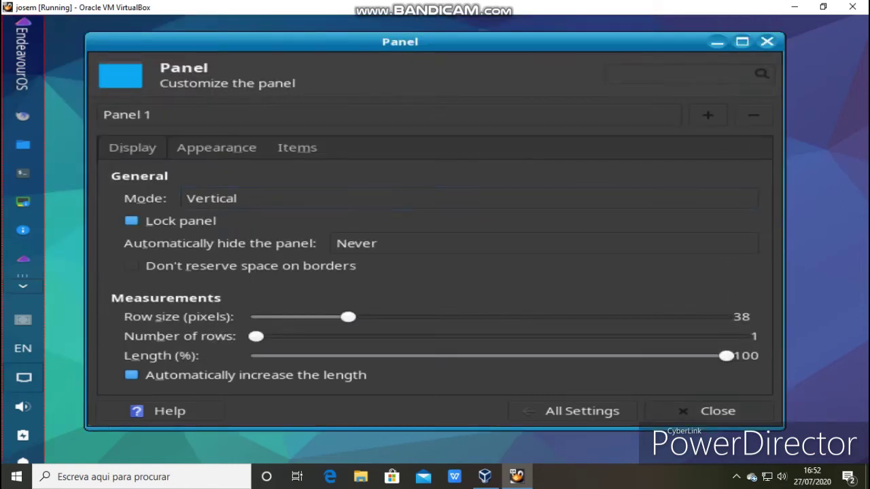
pyautogui.press('Escape')
# - Browse the Settings applications, view the Orage preferences, and close them along with the Orage calendar
pyautogui.press('super')
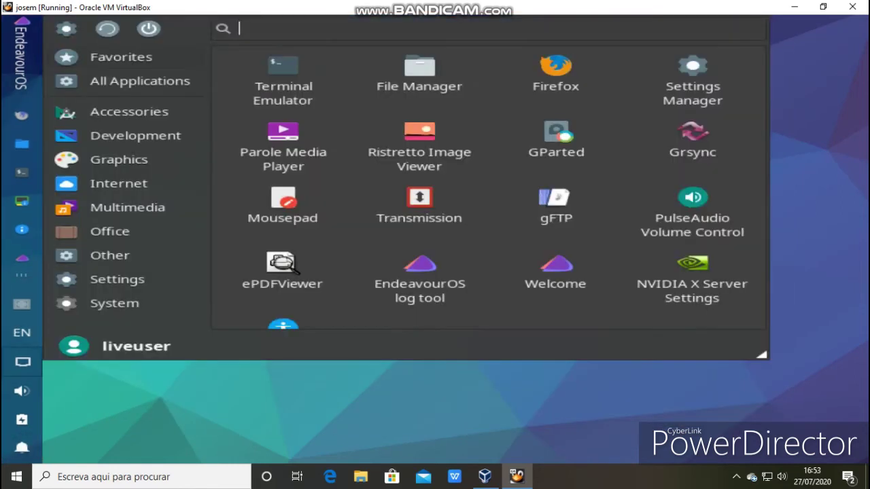
pyautogui.click(117, 280)
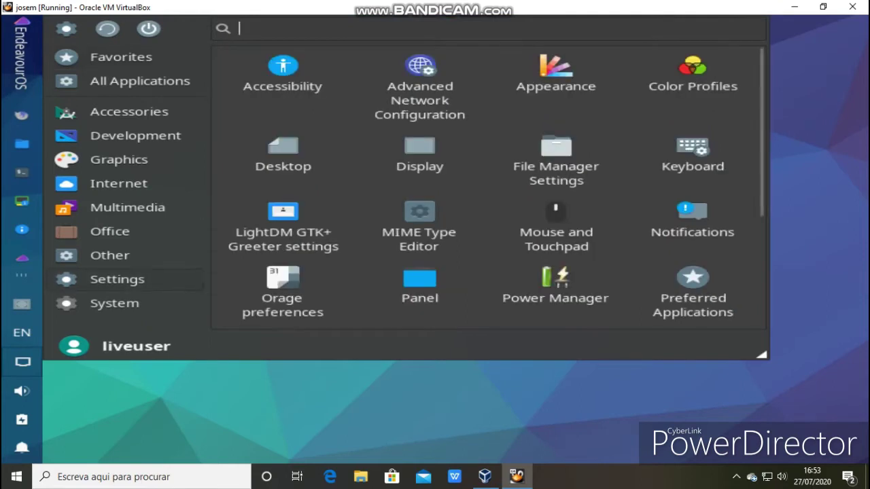
pyautogui.scroll(-2, 488, 187)
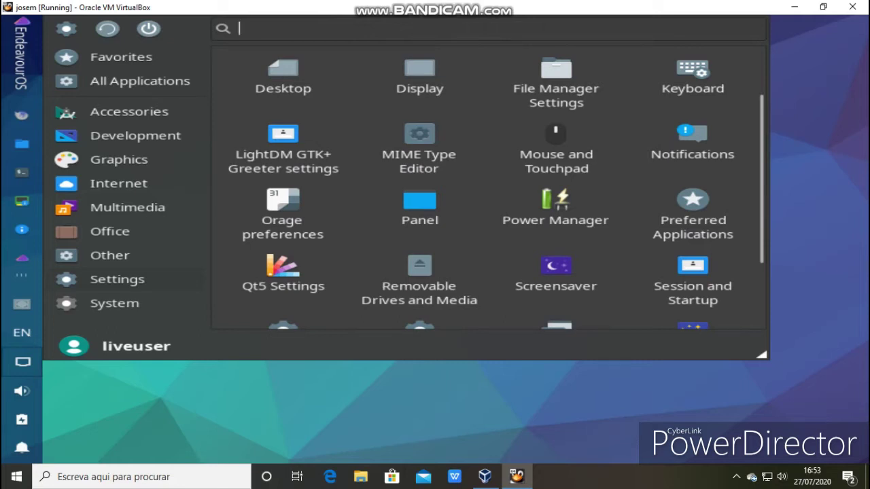
pyautogui.click(283, 213)
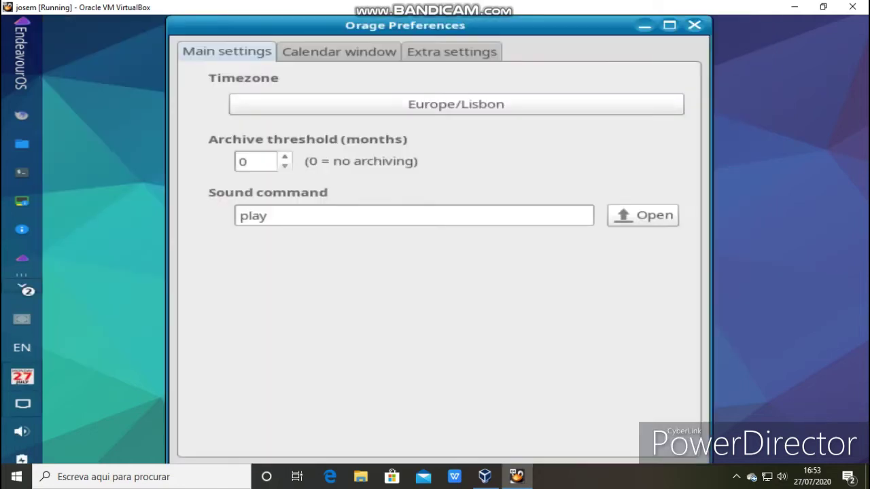
pyautogui.click(339, 51)
pyautogui.click(694, 25)
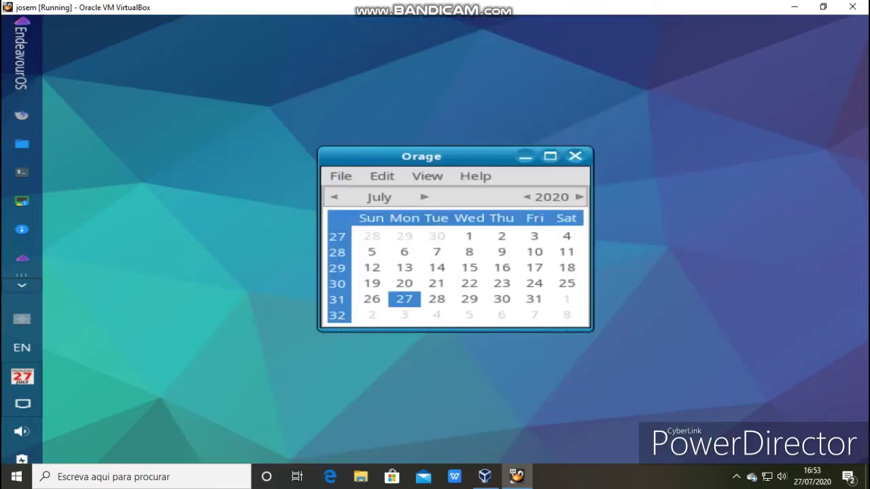
pyautogui.click(575, 156)
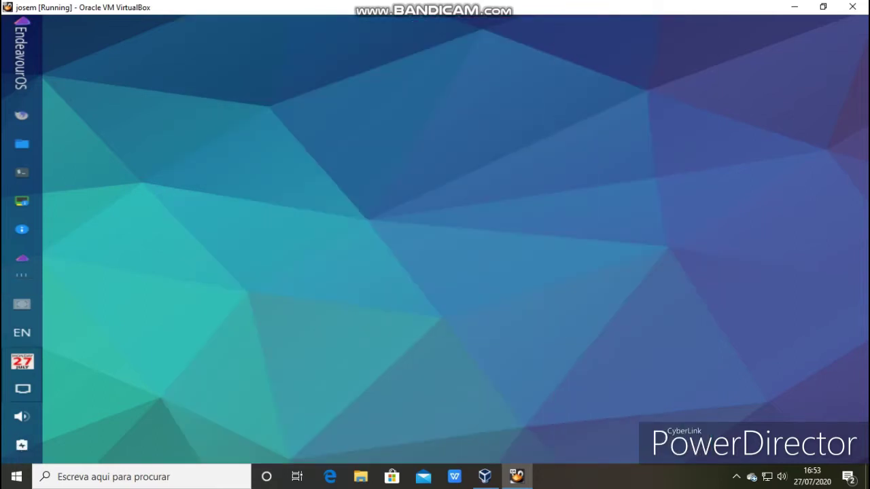
# - Switch to Oracle VM VirtualBox Manager and close it, and minimize the running EndeavourOS virtual machine to the Windows desktop
pyautogui.click(484, 476)
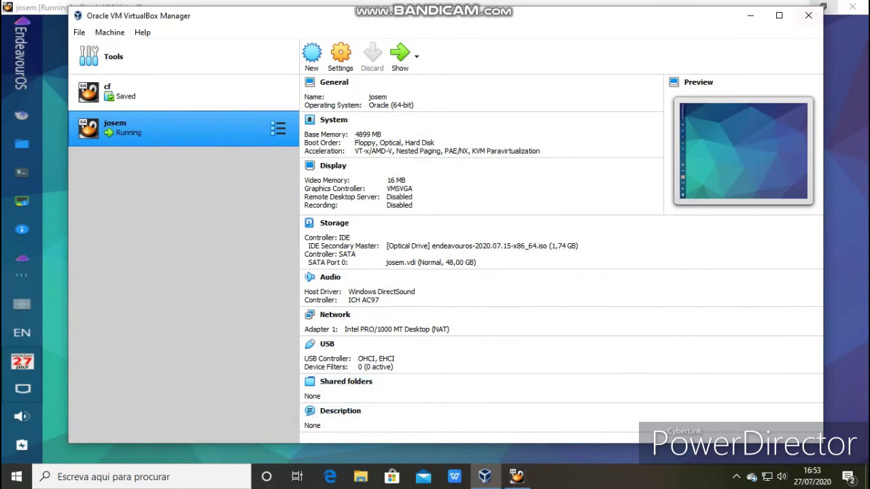
pyautogui.click(808, 15)
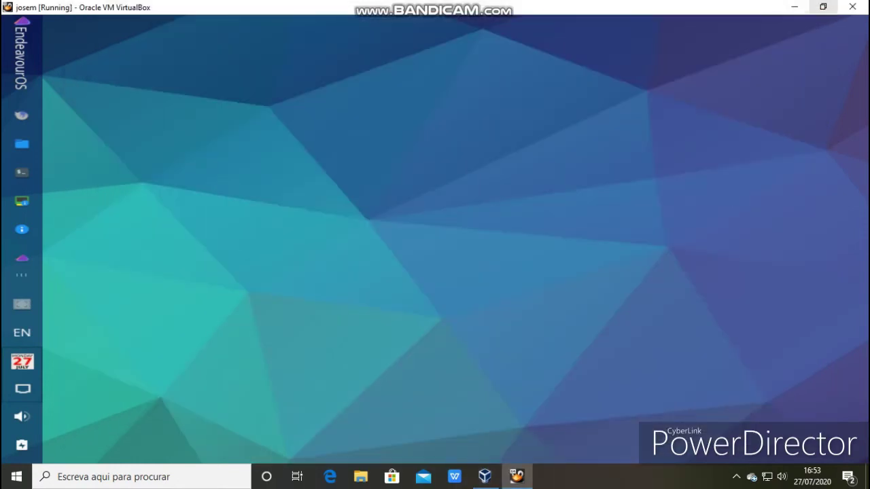
pyautogui.click(795, 6)
pyautogui.click(518, 477)
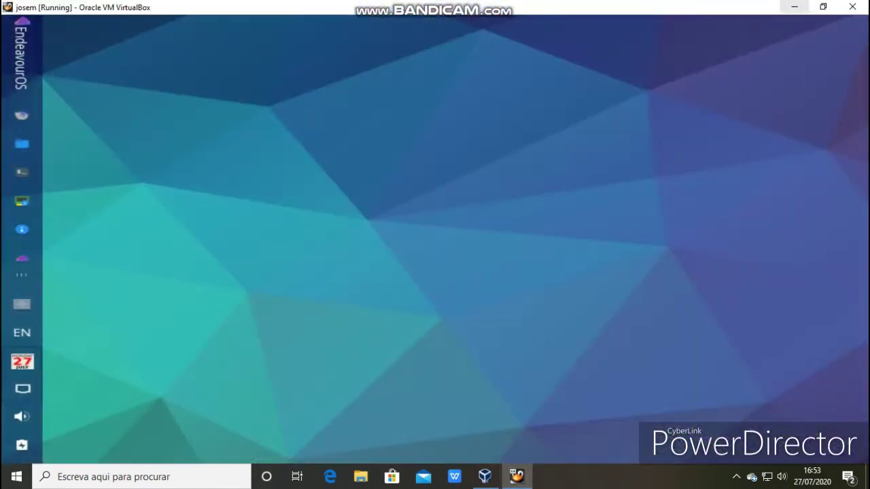
pyautogui.click(794, 7)
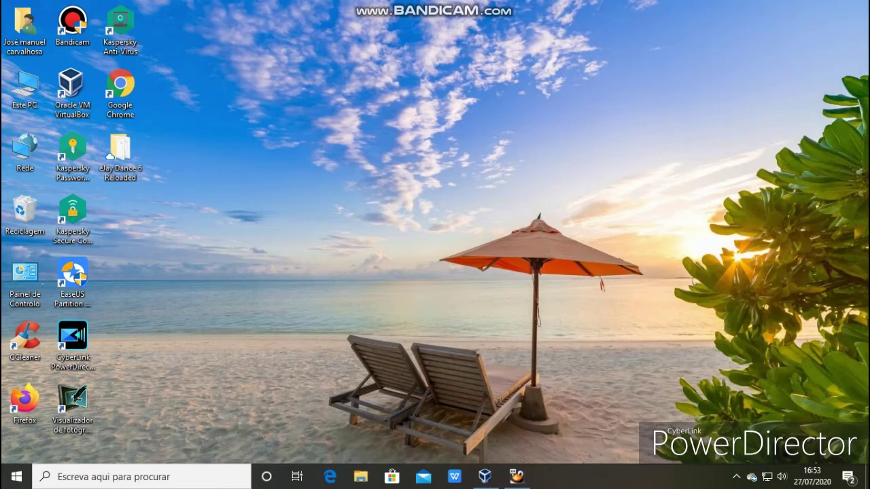
# - Return to the EndeavourOS virtual machine and look through the Accessories category of the applications menu
pyautogui.press('F12')
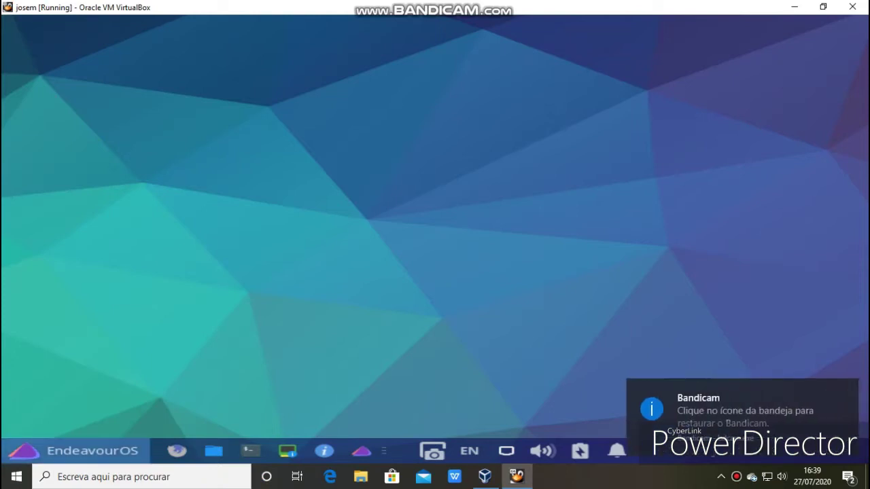
pyautogui.click(76, 451)
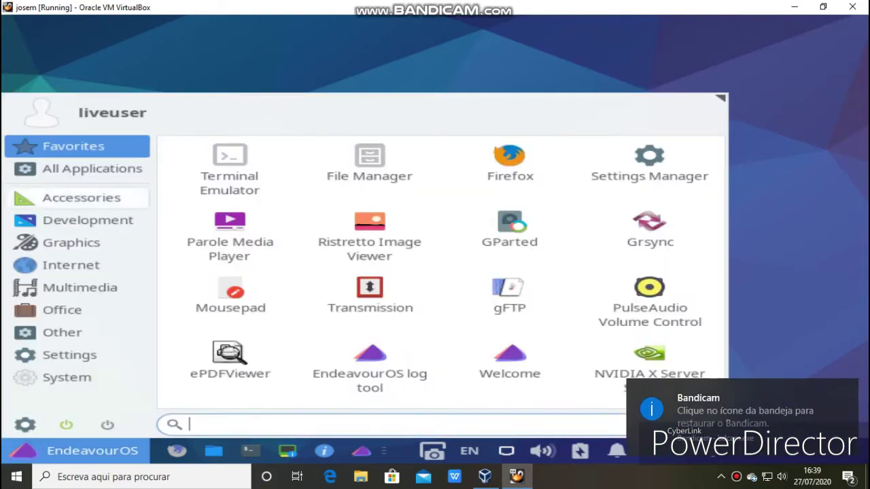
pyautogui.click(82, 198)
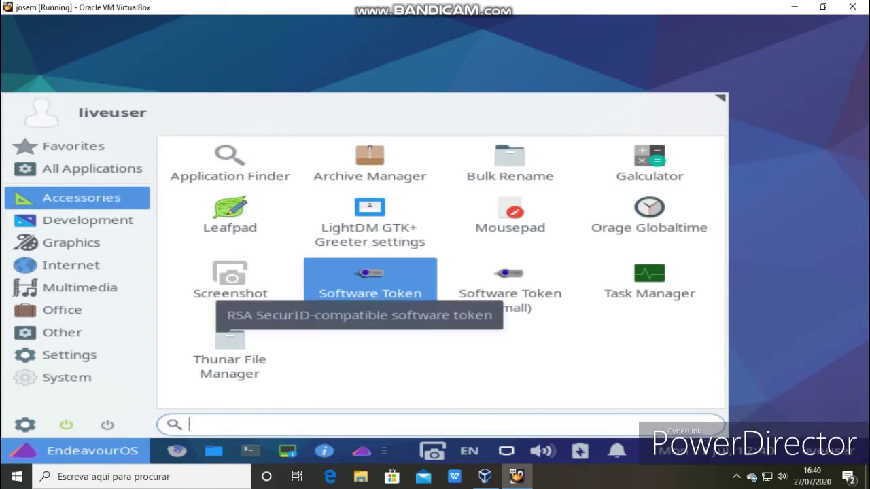
pyautogui.click(312, 299)
pyautogui.click(430, 271)
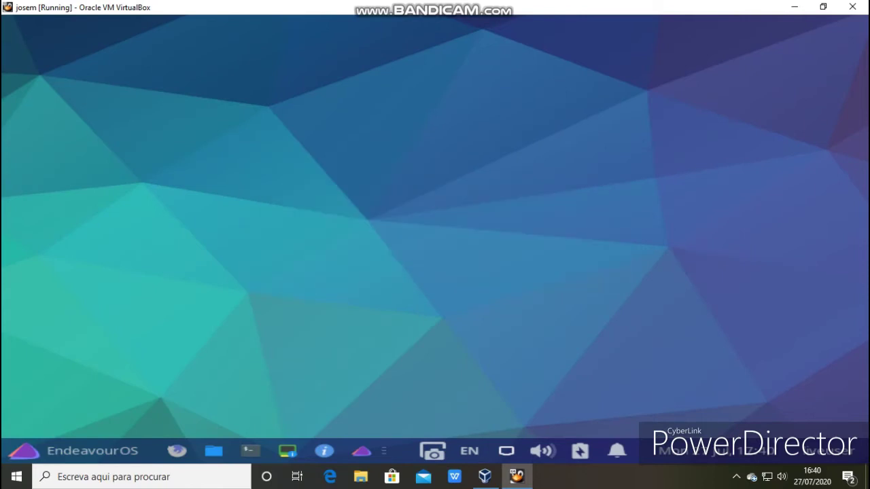
# - Launch Parole Media Player from the favorites, view its Open Media Files dialog, and close the player
pyautogui.click(92, 451)
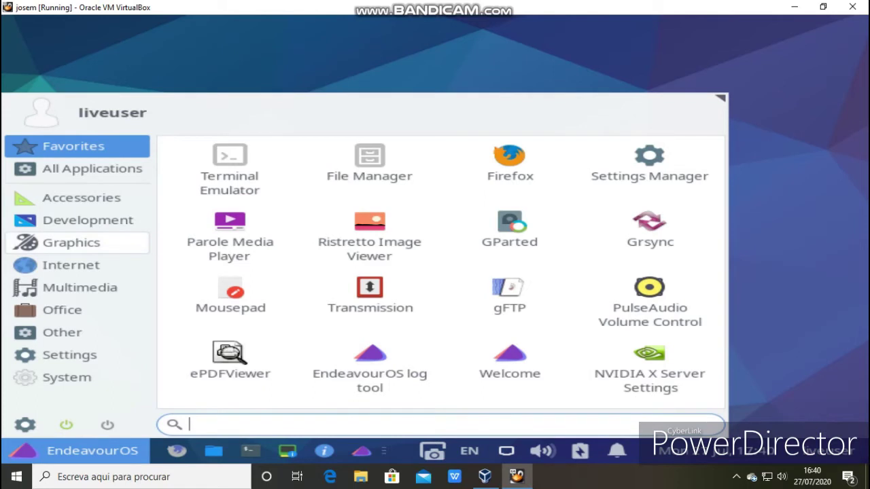
pyautogui.click(230, 238)
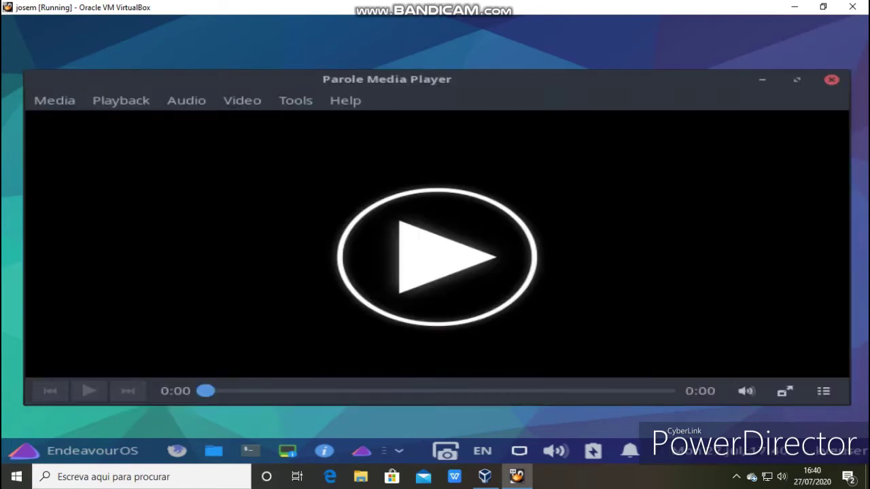
pyautogui.hotkey('ctrl', 'o')
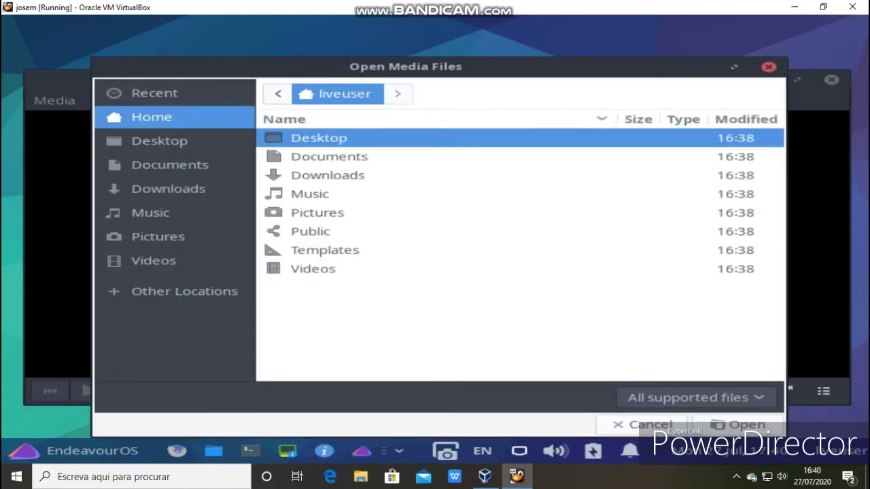
pyautogui.press('Escape')
pyautogui.hotkey('ctrl', 'o')
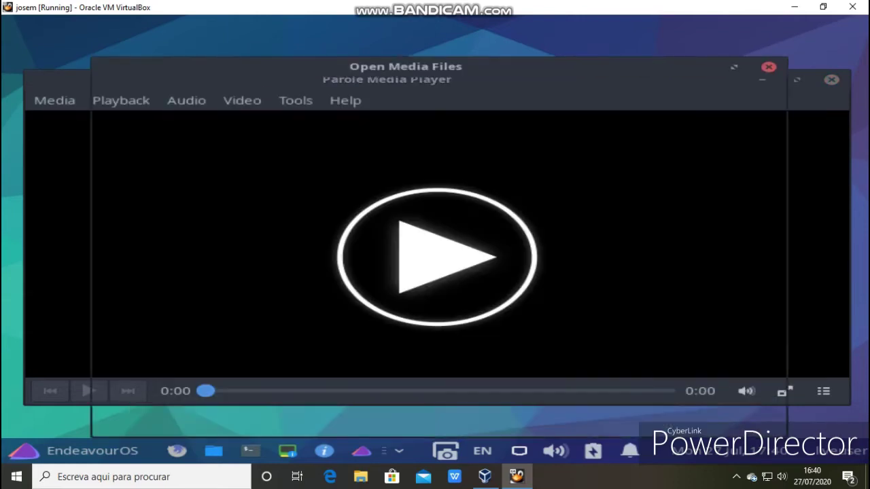
pyautogui.press('Escape')
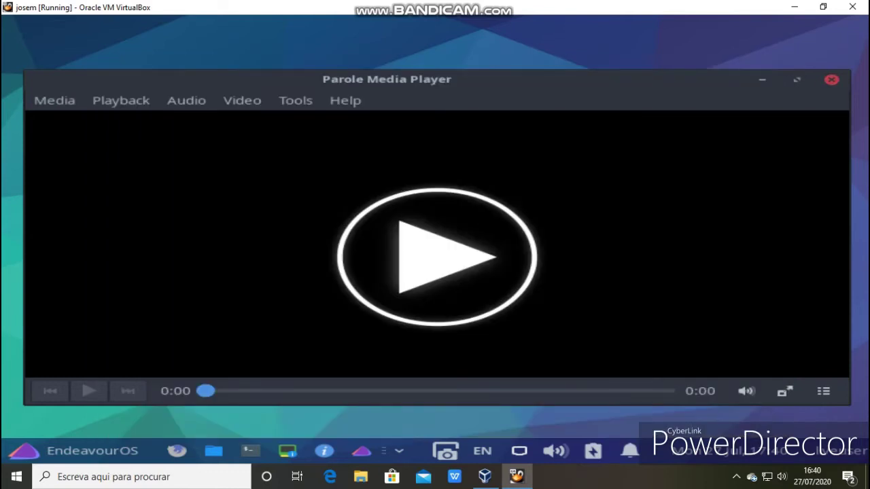
pyautogui.click(832, 79)
# - Launch the EndeavourOS log tool from the favorites, view its list of logs, and close it
pyautogui.press('super')
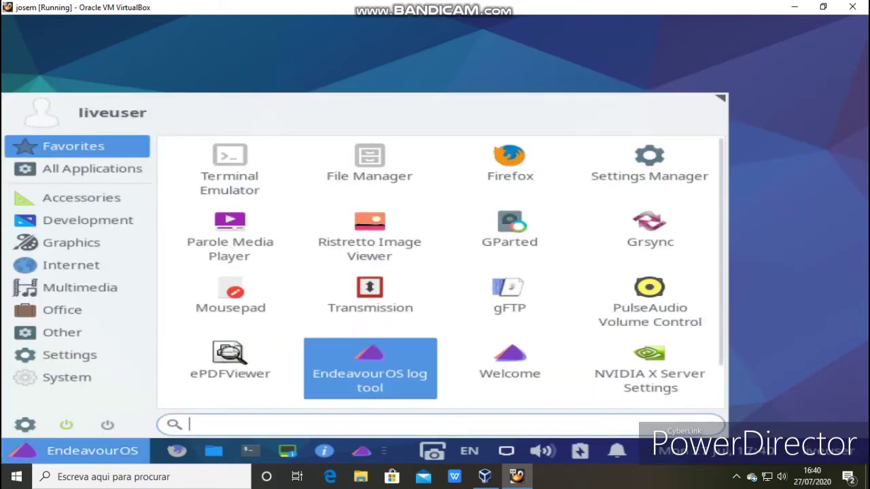
pyautogui.click(371, 368)
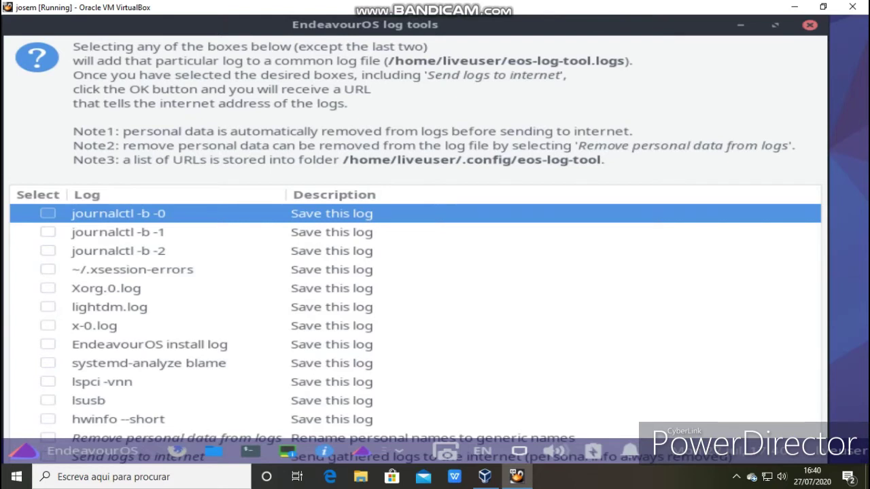
pyautogui.click(810, 25)
# - Launch the EndeavourOS Welcome app from the favorites in the applications menu
pyautogui.click(74, 451)
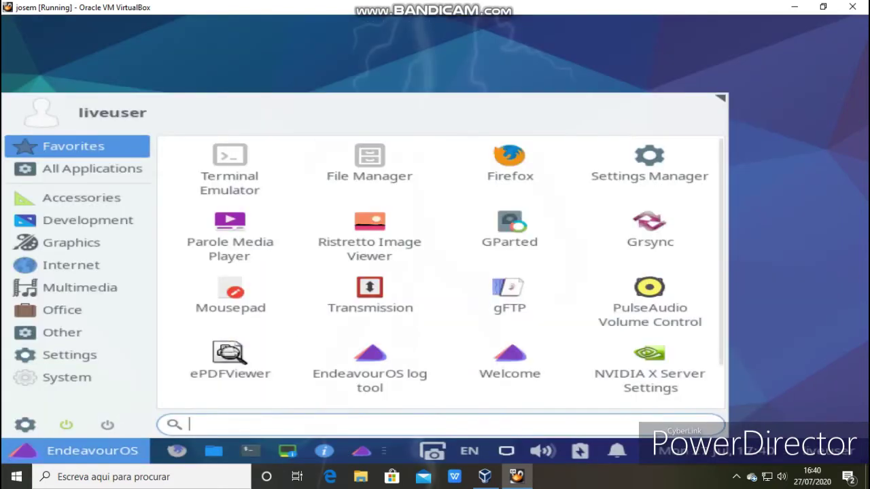
pyautogui.scroll(-1, 370, 303)
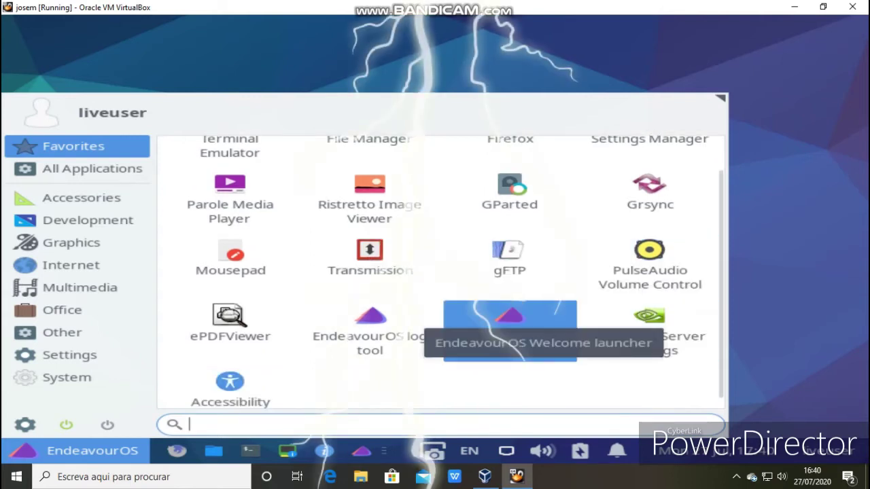
pyautogui.click(510, 331)
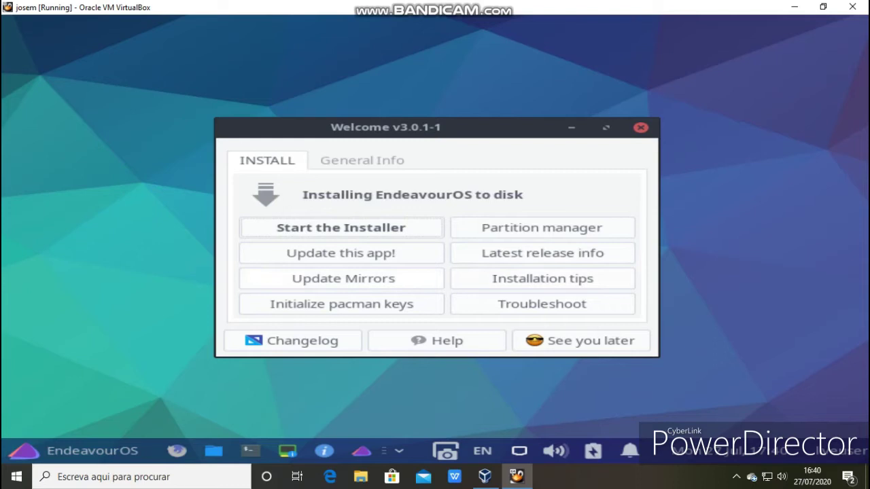
# - Browse the Development and Accessories application categories, view the Leafpad text editor, and close it
pyautogui.click(78, 451)
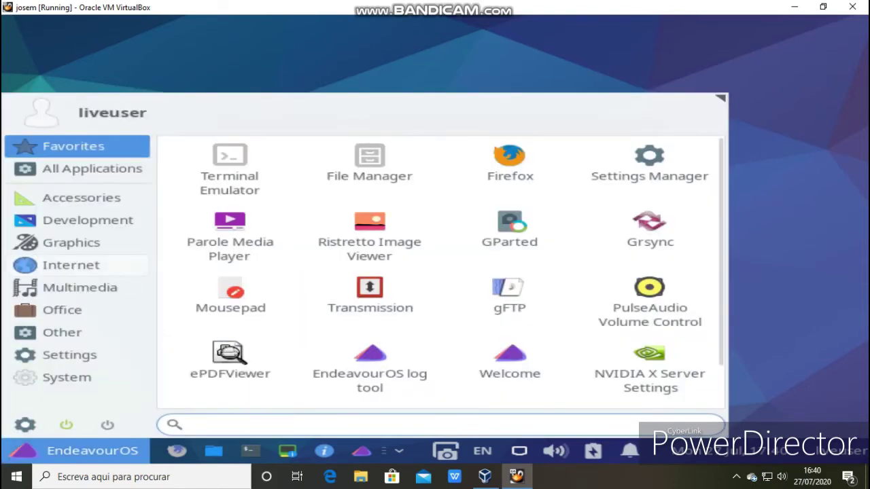
pyautogui.click(88, 221)
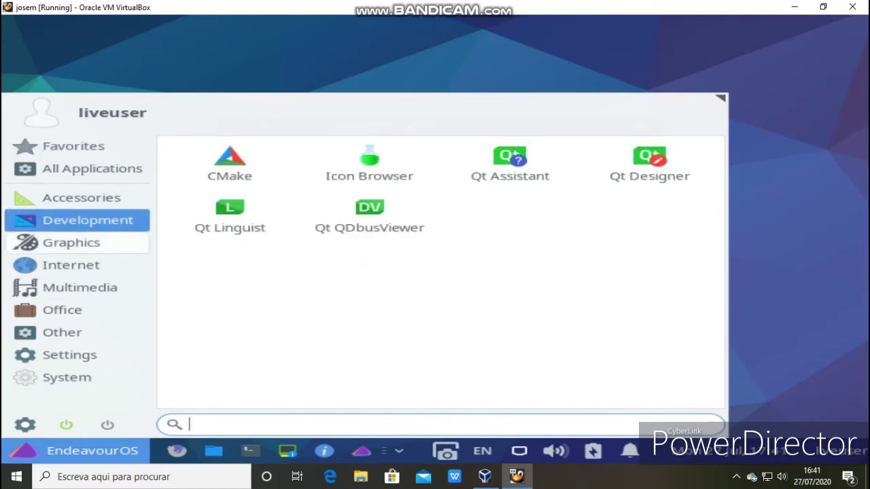
pyautogui.click(81, 198)
pyautogui.click(81, 197)
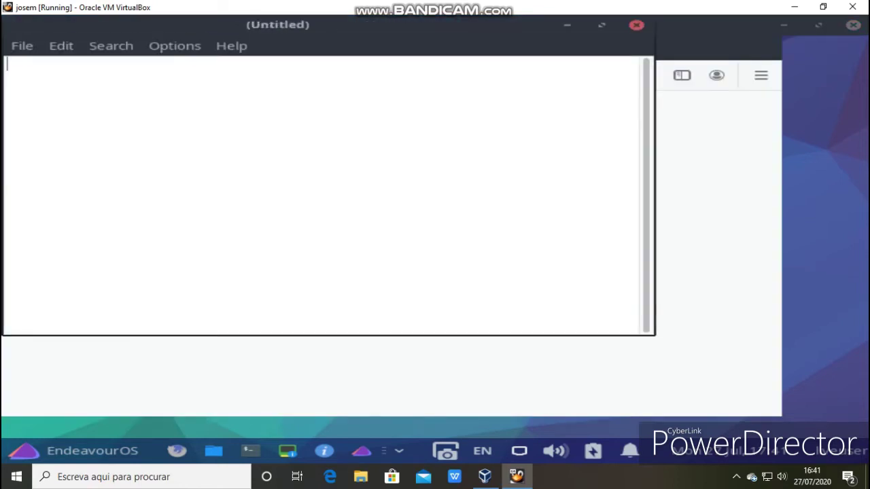
pyautogui.click(636, 25)
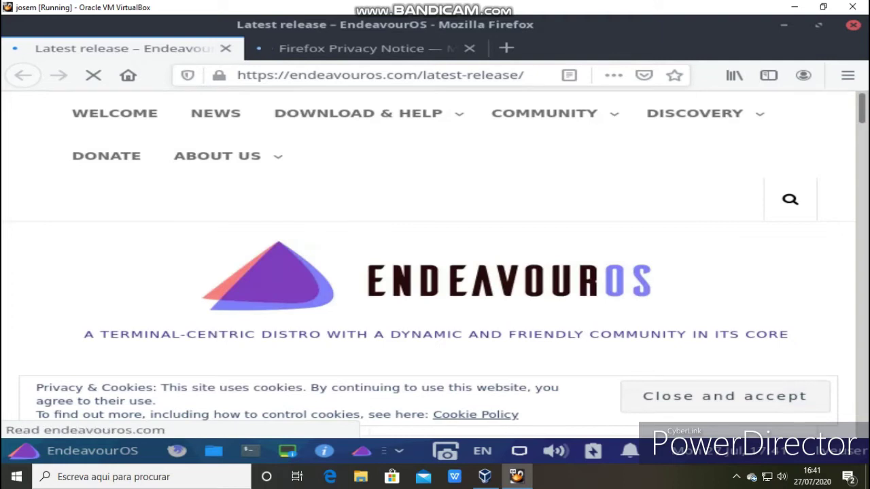
# - Read through the EndeavourOS latest release page in Firefox and close the browser
pyautogui.scroll(-6, 435, 259)
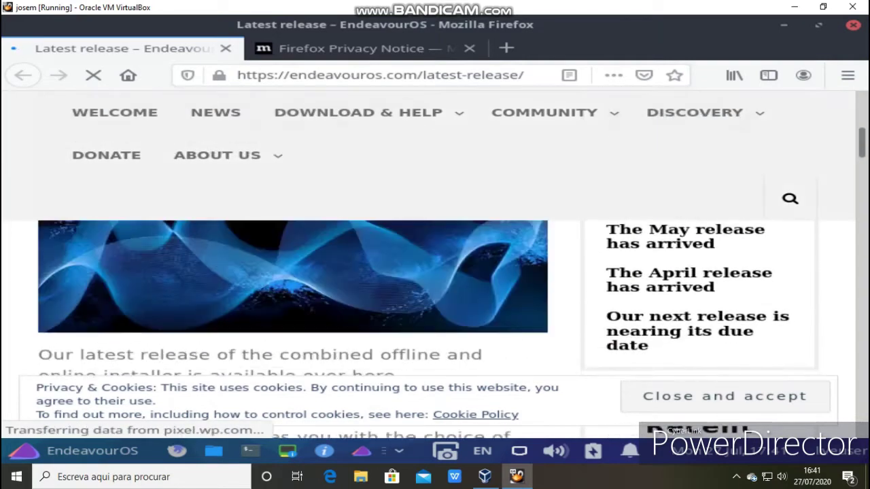
pyautogui.click(225, 48)
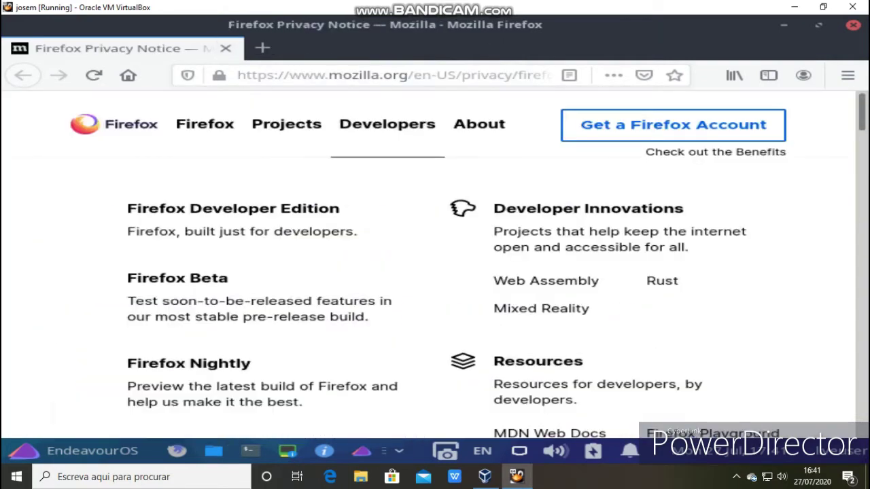
pyautogui.click(853, 25)
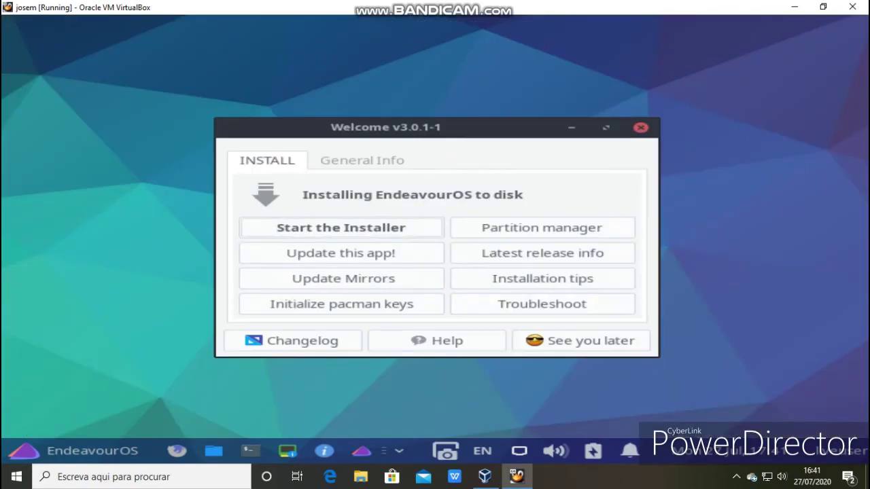
# - Open the Installation tips from the Welcome app, read through the web page, and close Firefox and the Welcome window
pyautogui.click(542, 279)
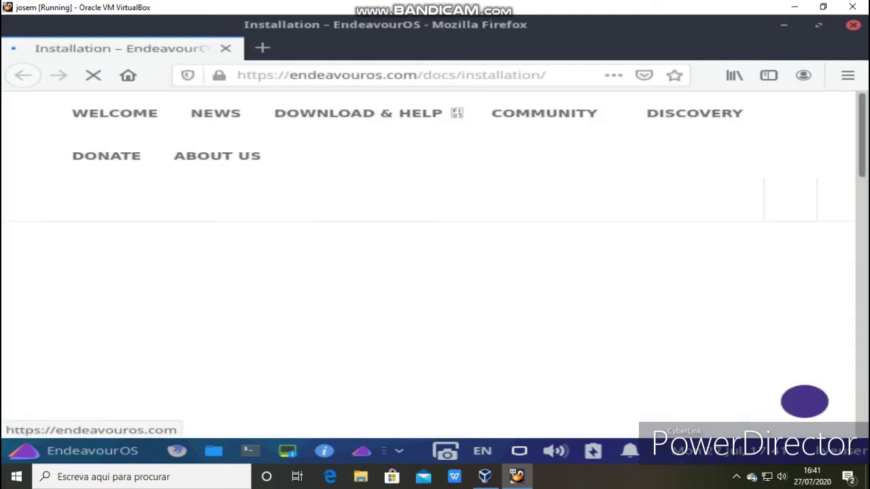
pyautogui.scroll(-15, 435, 306)
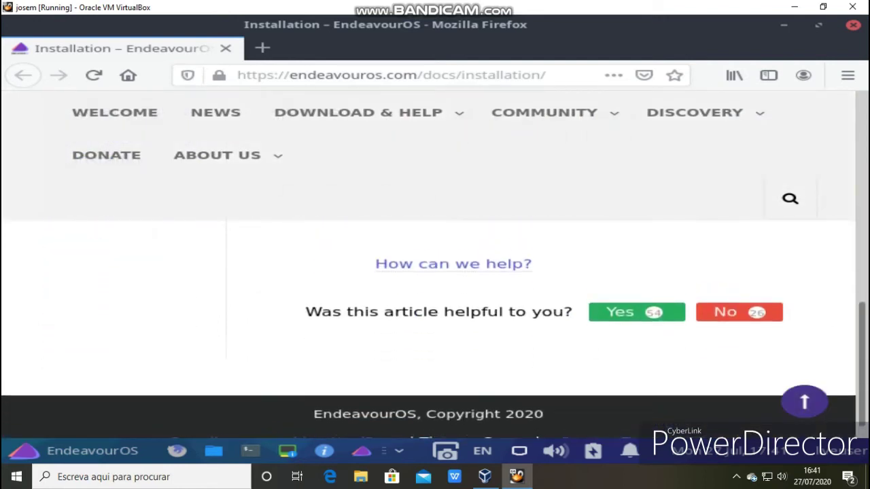
pyautogui.scroll(5, 435, 306)
pyautogui.scroll(2, 492, 245)
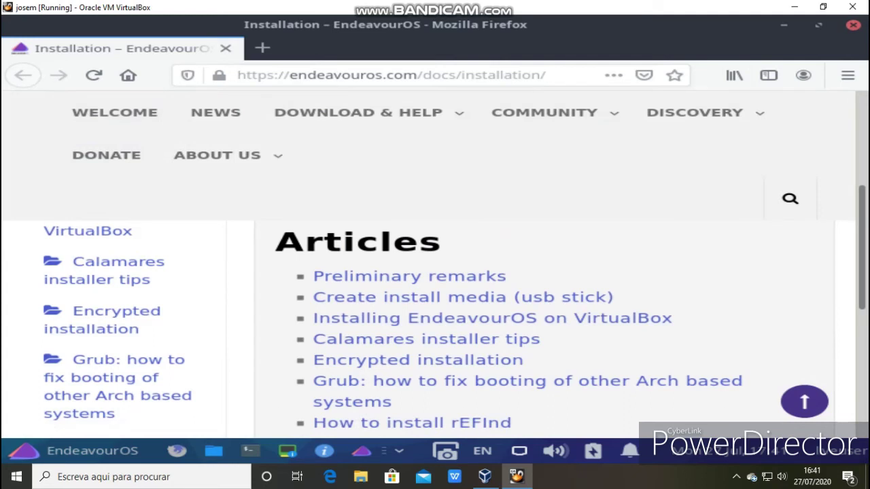
pyautogui.click(853, 25)
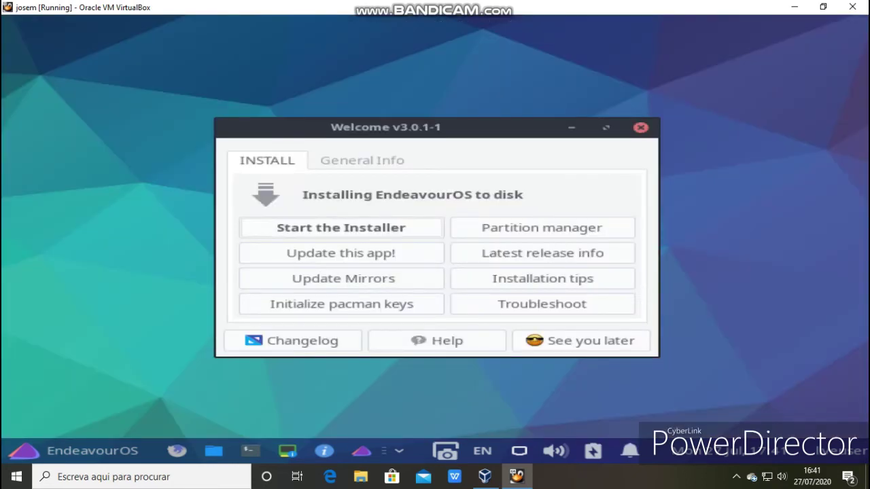
pyautogui.click(641, 127)
# - Launch Ristretto Image Viewer from the Graphics category, view its window, and close it
pyautogui.click(75, 451)
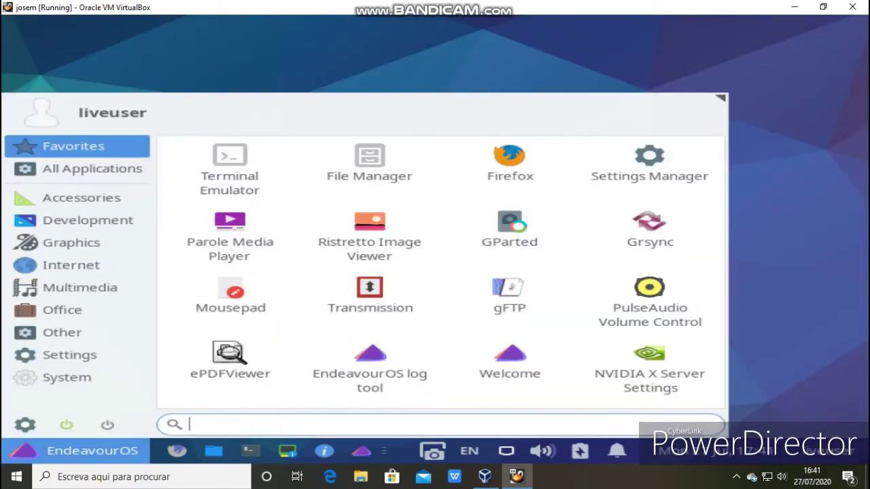
pyautogui.click(74, 243)
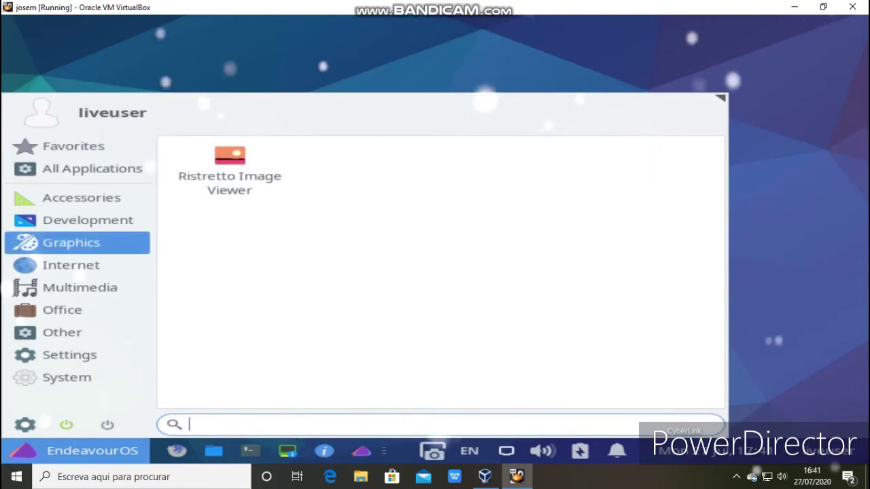
pyautogui.click(210, 174)
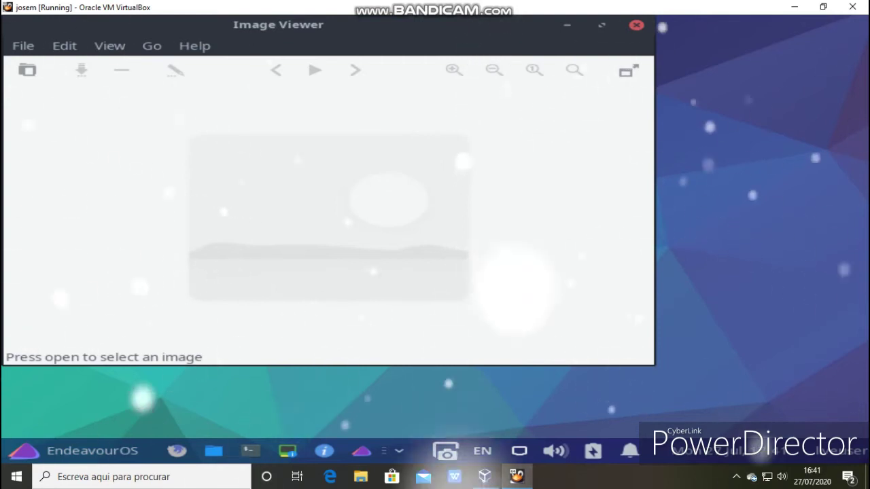
pyautogui.click(636, 25)
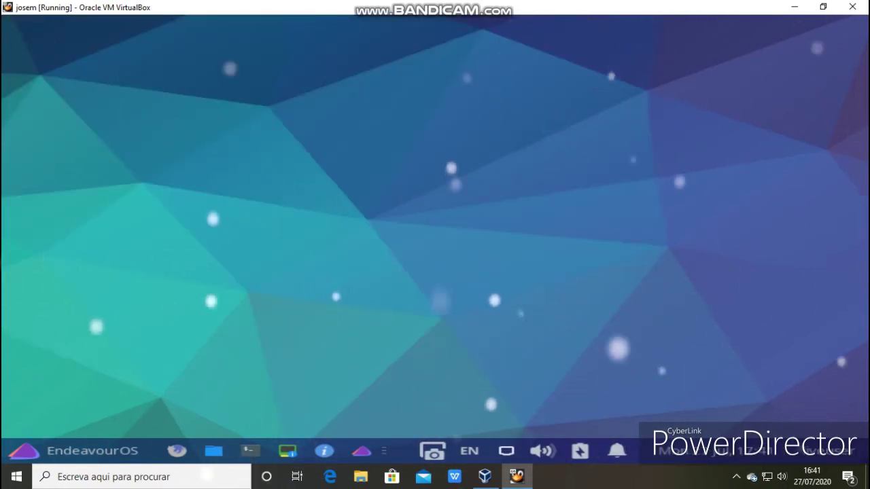
# - Launch Grsync from the favorites, check its session list with the default entry, and close it
pyautogui.click(76, 451)
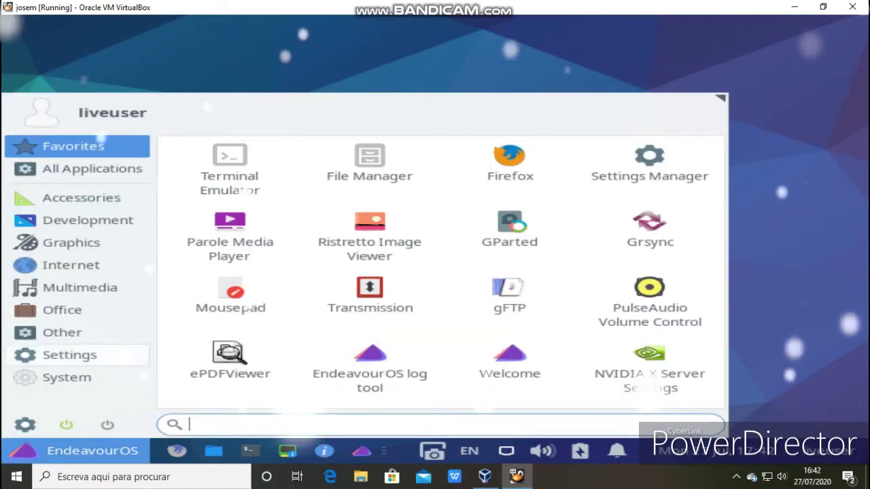
pyautogui.scroll(-2, 370, 340)
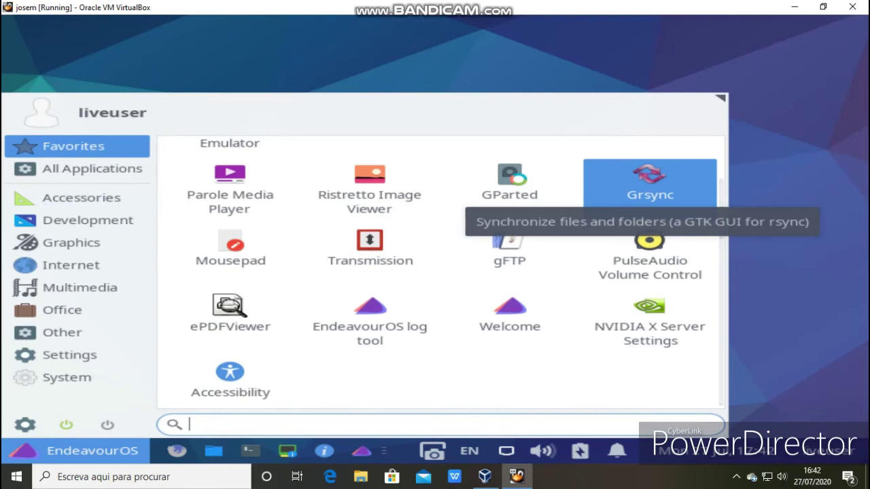
pyautogui.click(650, 189)
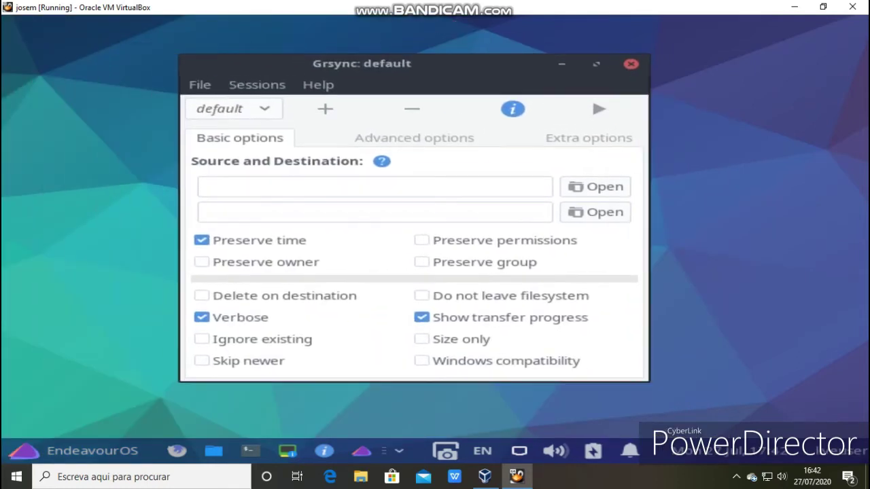
pyautogui.click(258, 109)
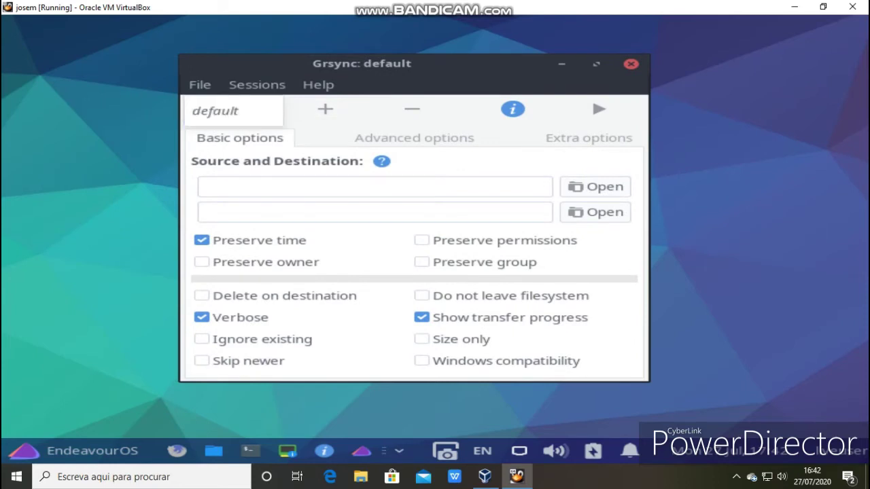
pyautogui.click(231, 110)
pyautogui.click(631, 64)
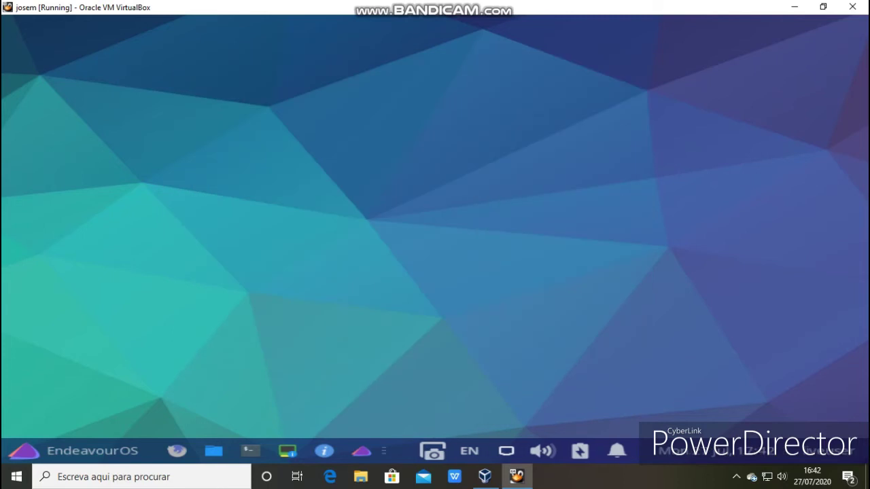
# - Launch the EndeavourOS log tool from the favorites, highlight the x-0.log entry in its log list, and close it
pyautogui.click(54, 452)
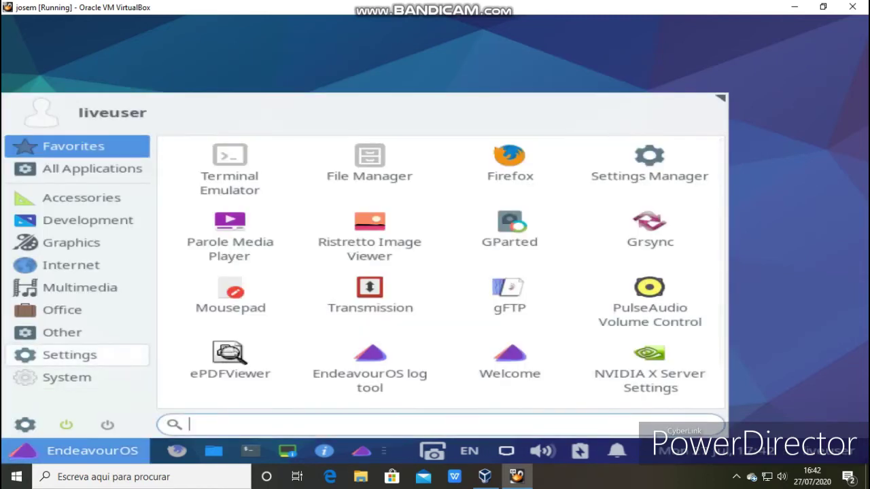
pyautogui.click(370, 367)
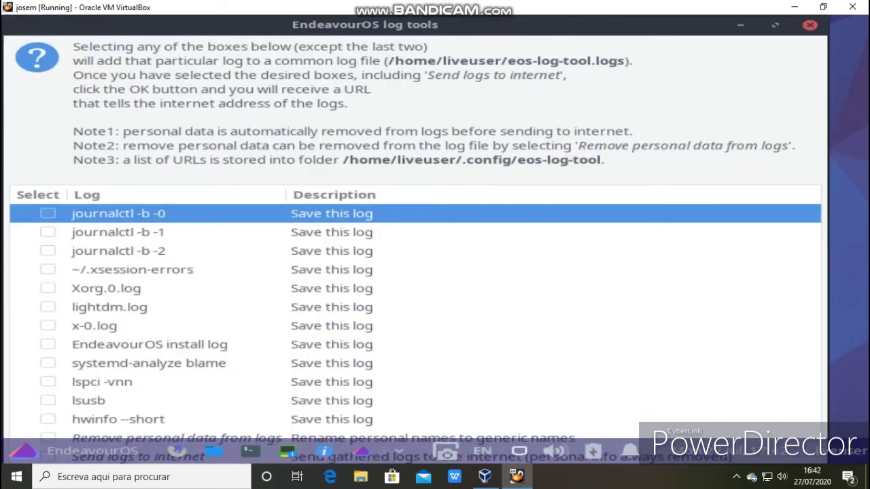
pyautogui.click(370, 327)
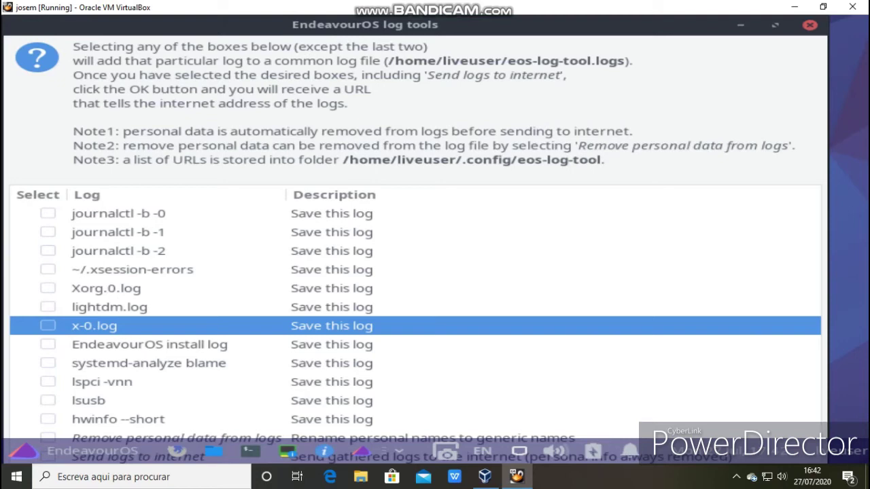
pyautogui.click(810, 25)
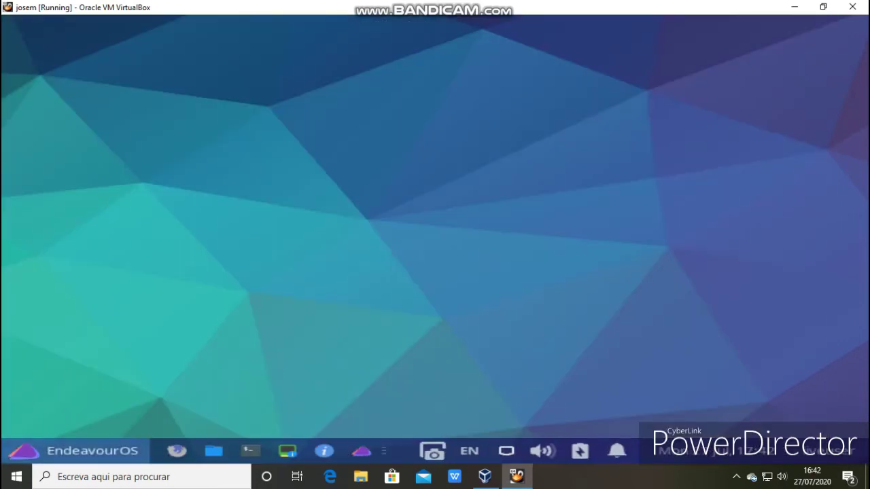
# - Launch Grsync from the System category, view its Add session dialog without creating a session, and close the program
pyautogui.click(74, 451)
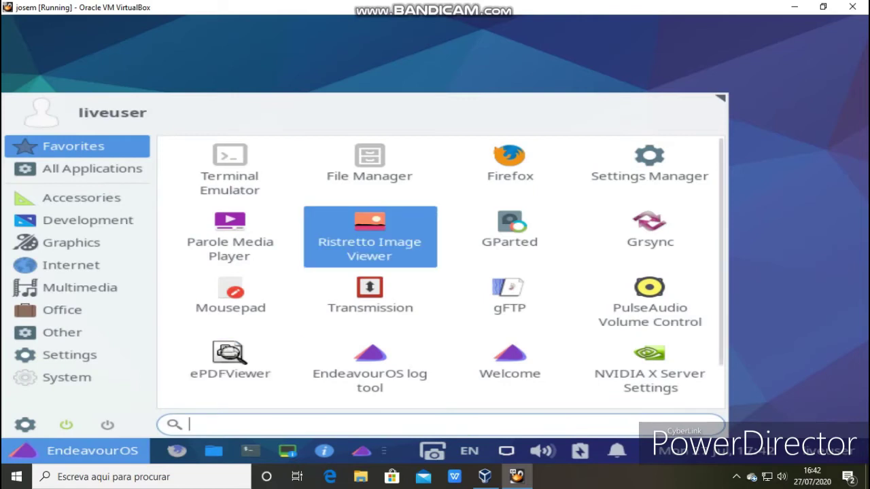
pyautogui.scroll(-2, 650, 312)
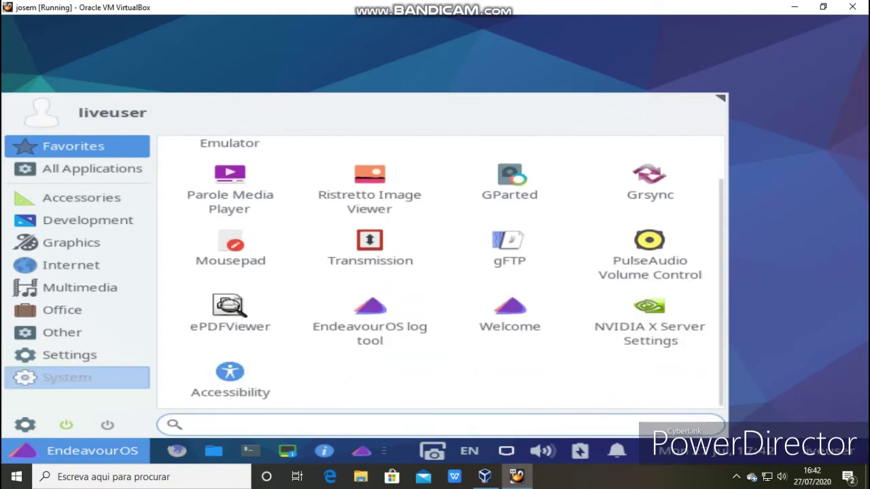
pyautogui.click(66, 378)
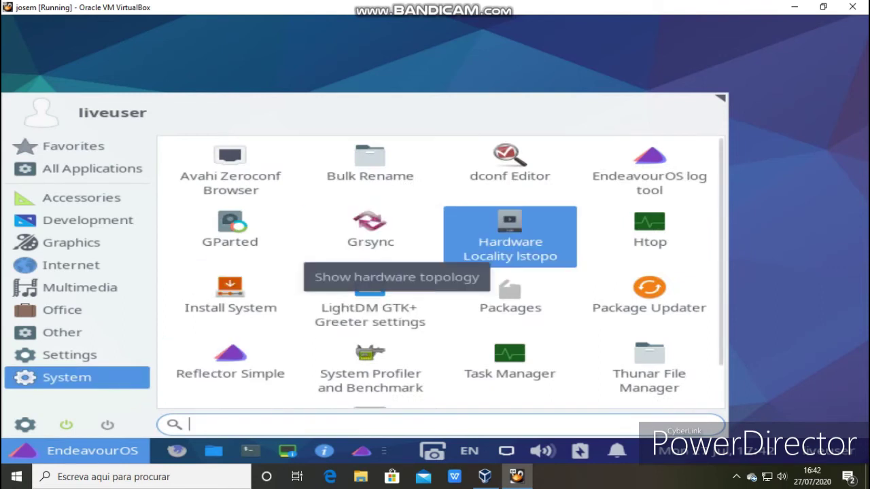
pyautogui.click(370, 231)
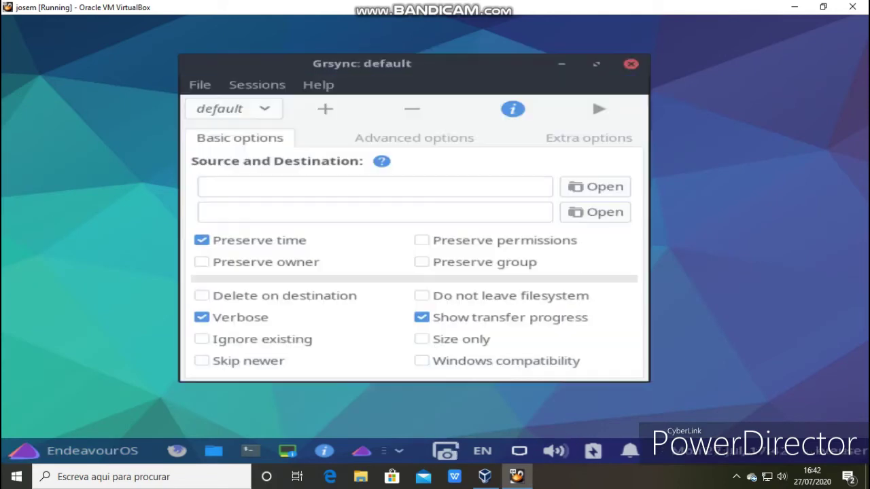
pyautogui.click(325, 109)
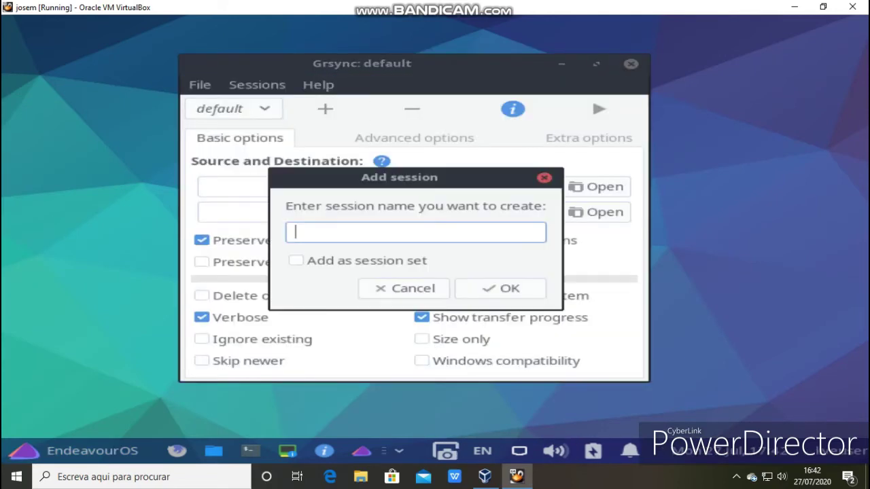
pyautogui.click(544, 177)
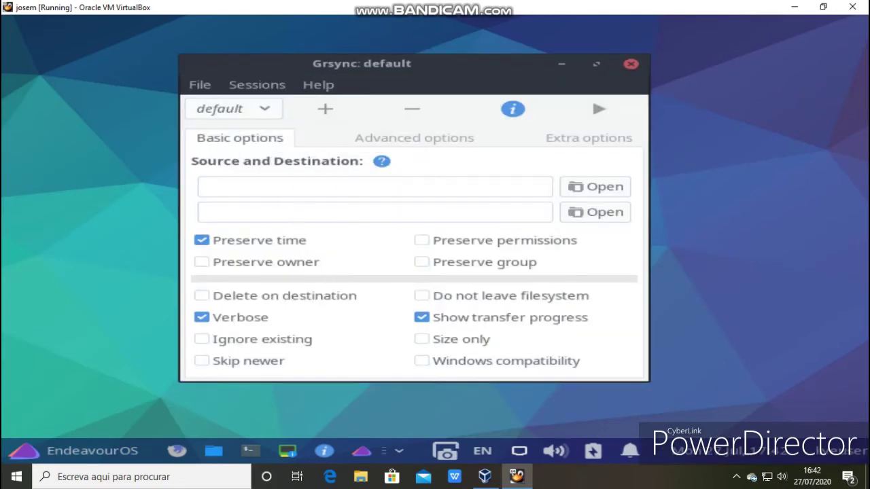
pyautogui.click(630, 64)
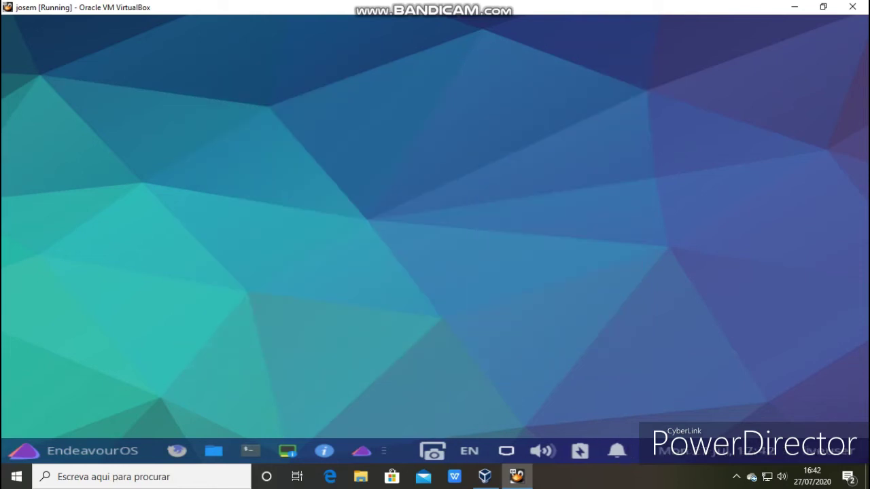
# - Browse the Other, Office and Multimedia application categories, launch the Qt V4L2 test Utility, and close it
pyautogui.click(75, 451)
pyautogui.scroll(-1, 510, 256)
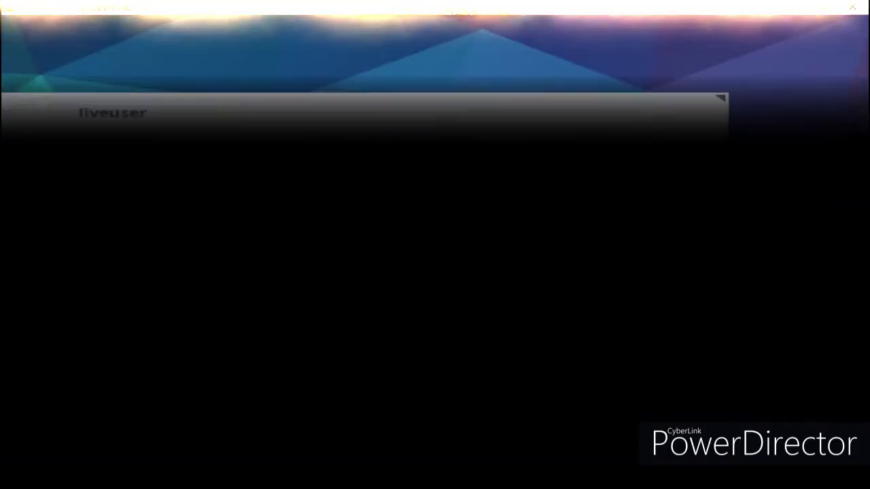
pyautogui.click(61, 332)
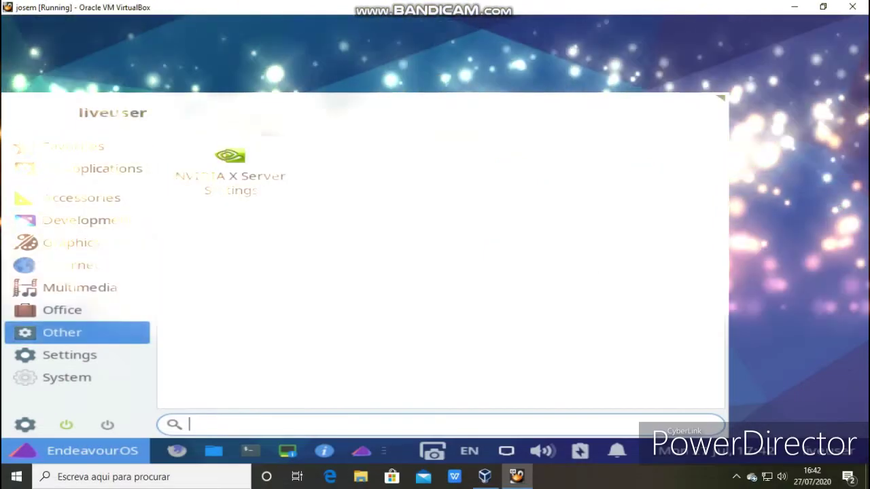
pyautogui.click(76, 311)
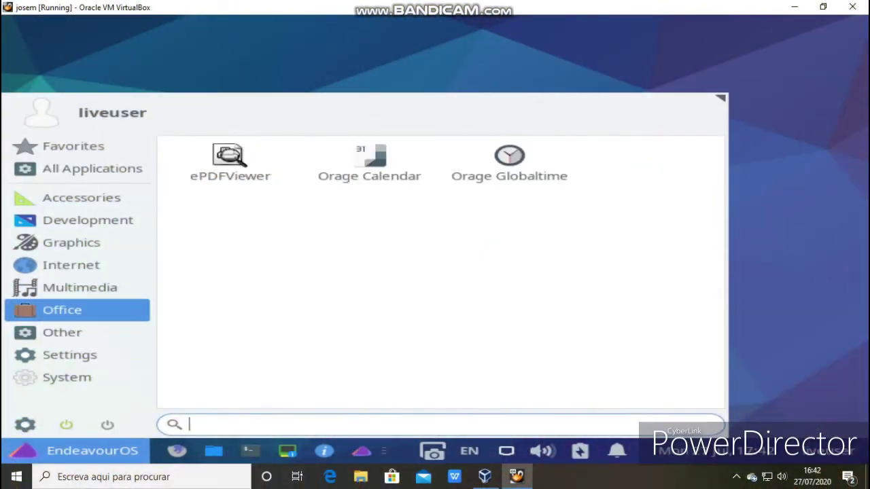
pyautogui.click(77, 288)
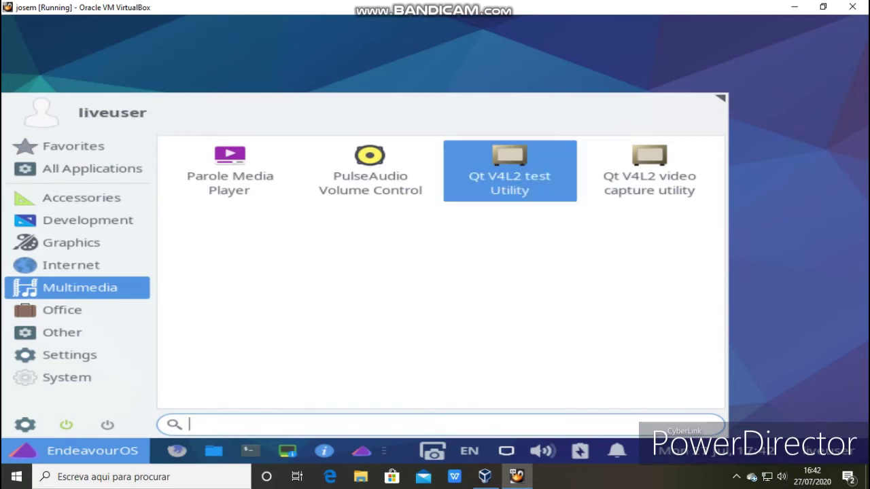
pyautogui.click(510, 171)
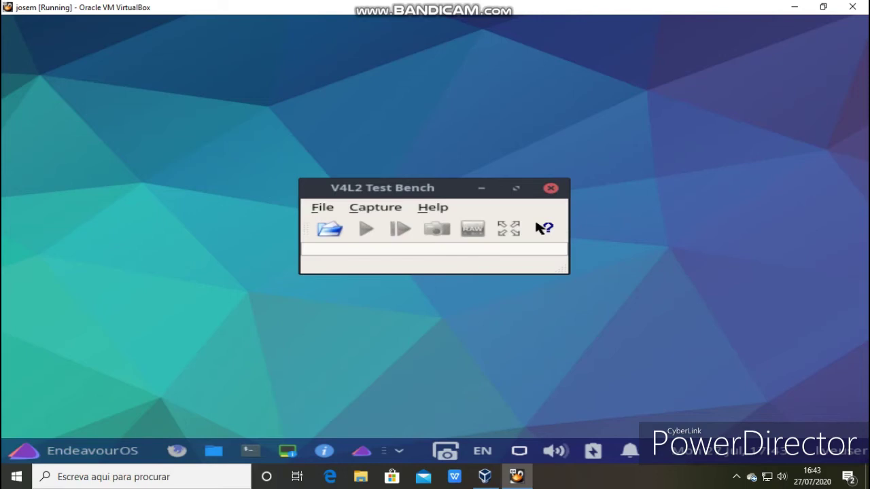
pyautogui.moveTo(261, 138); pyautogui.dragTo(324, 175)
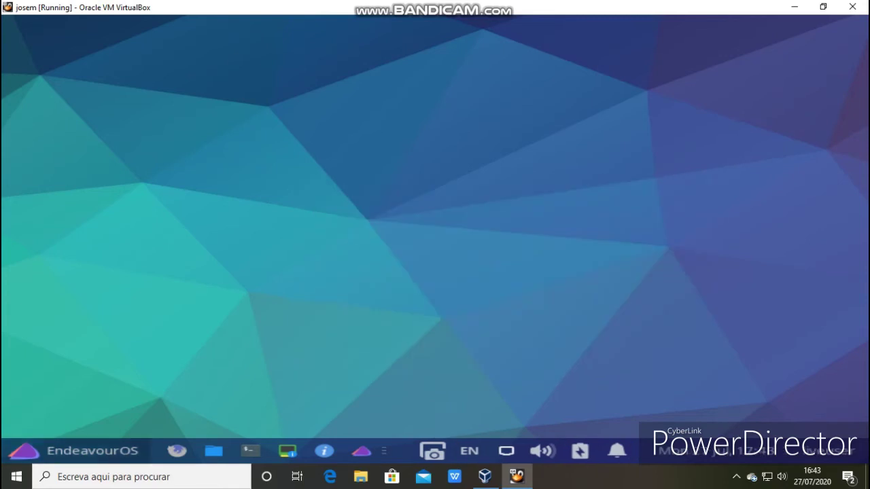
# - Open the Appearance settings and set the desktop style to Arc-Dark
pyautogui.click(76, 451)
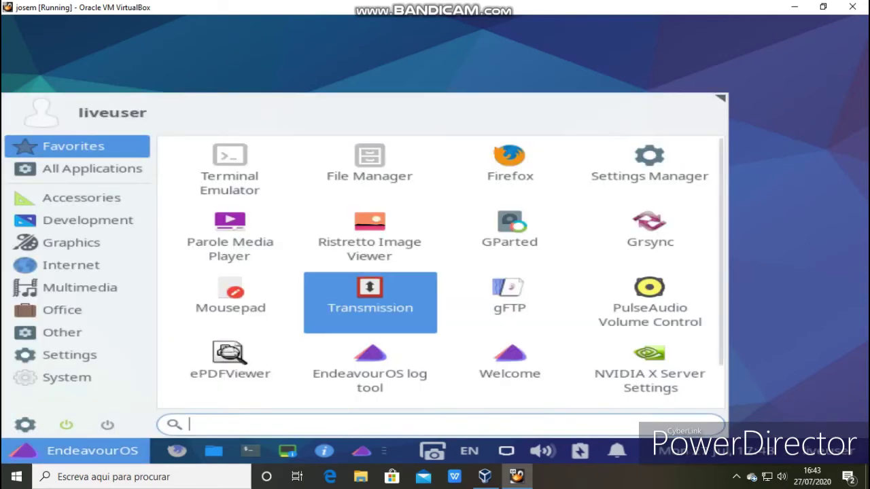
pyautogui.scroll(-1, 440, 284)
pyautogui.scroll(1, 370, 292)
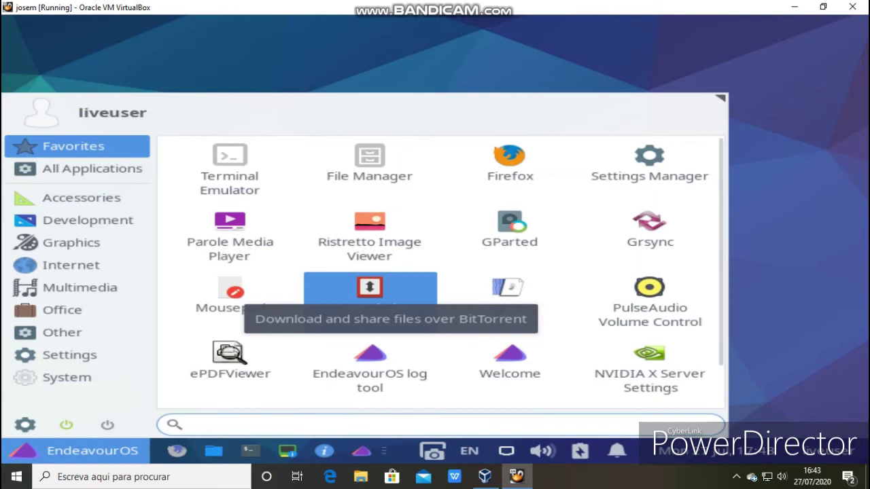
pyautogui.click(25, 425)
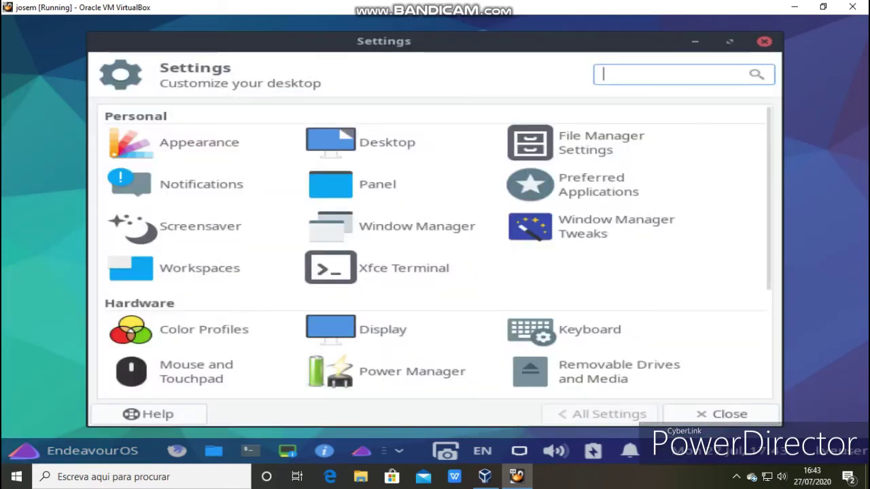
pyautogui.press('Tab')
pyautogui.press('Return')
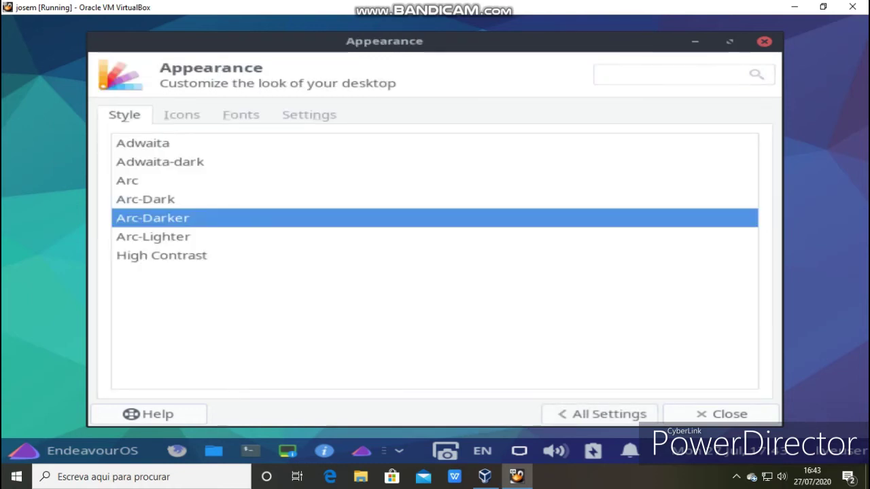
pyautogui.click(145, 199)
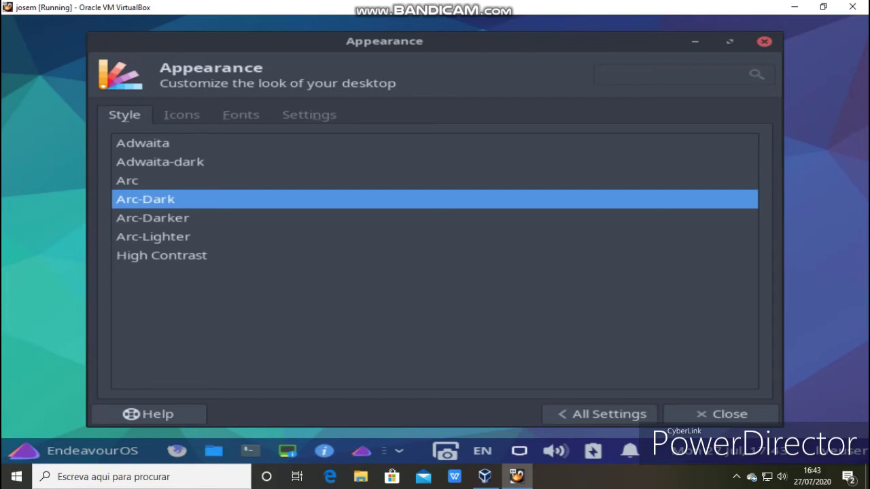
# - View the applications menu in the dark style and close the Appearance window
pyautogui.click(68, 452)
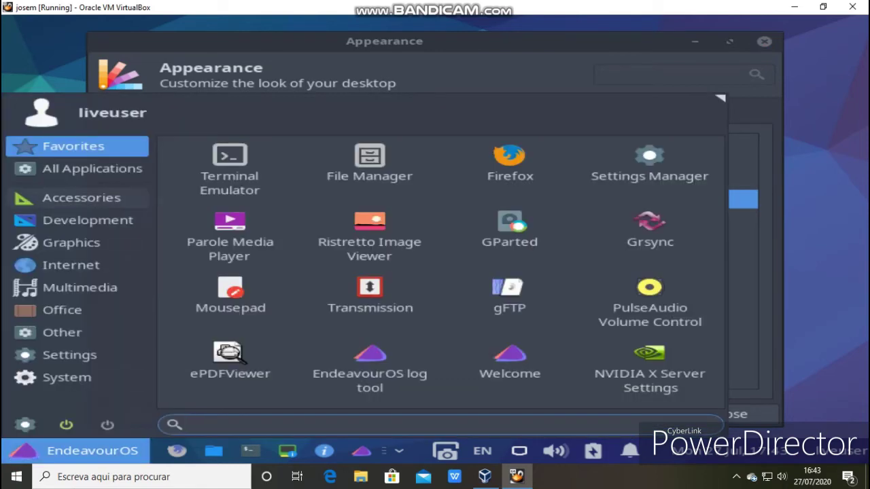
pyautogui.press('Escape')
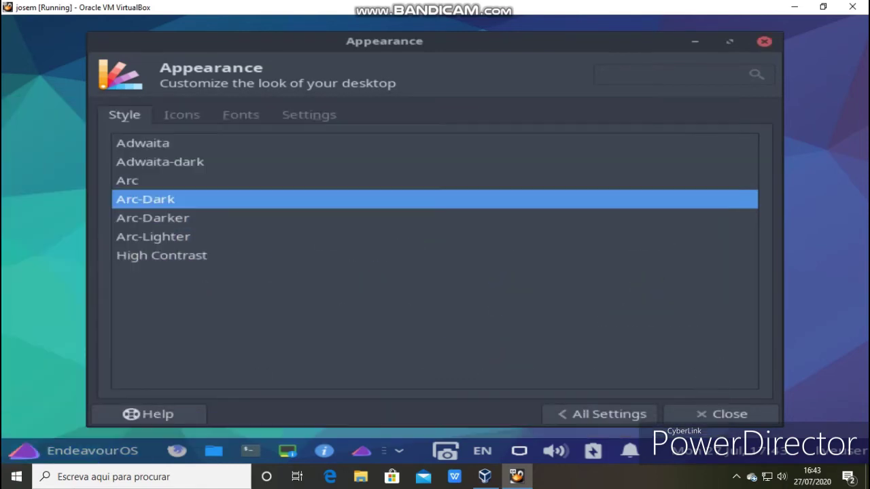
pyautogui.click(764, 41)
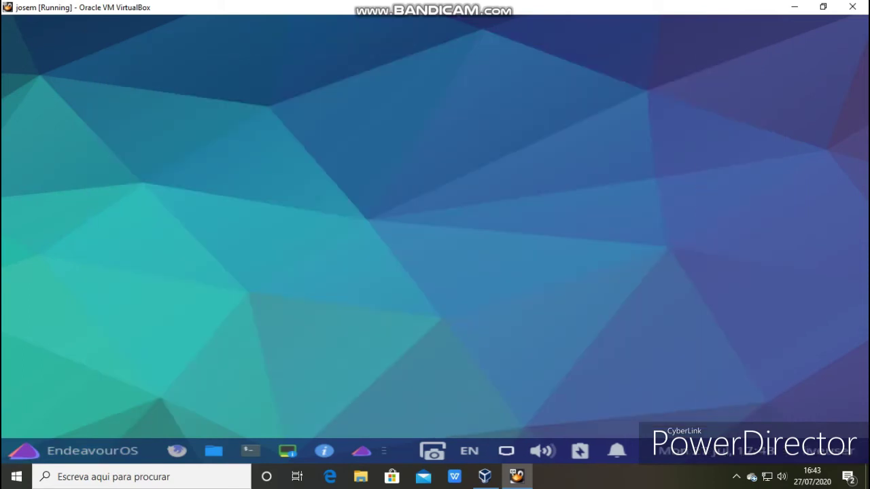
# - Open the Window Manager settings from the Settings Manager and browse the window theme list
pyautogui.click(75, 451)
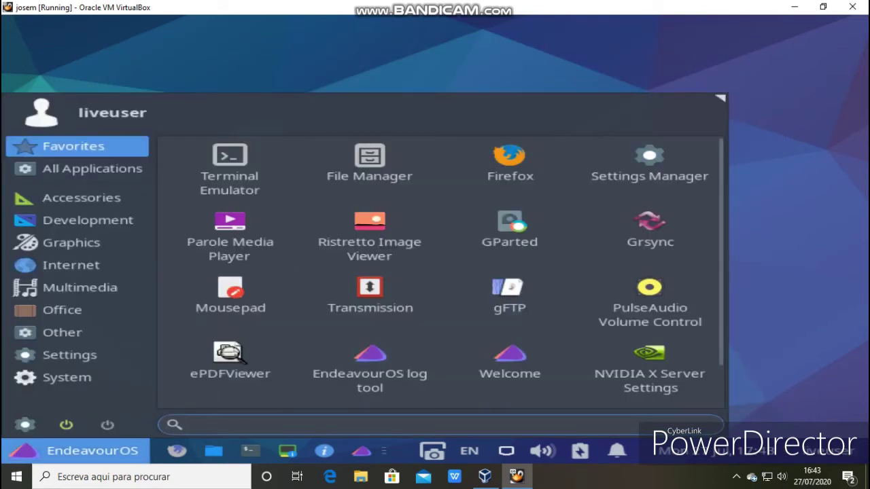
pyautogui.scroll(-1, 441, 272)
pyautogui.scroll(1, 455, 272)
pyautogui.click(645, 176)
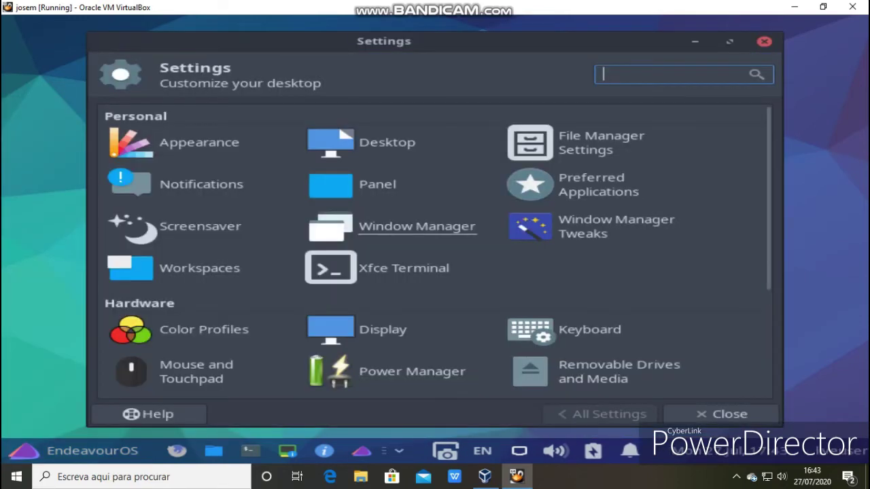
pyautogui.click(417, 226)
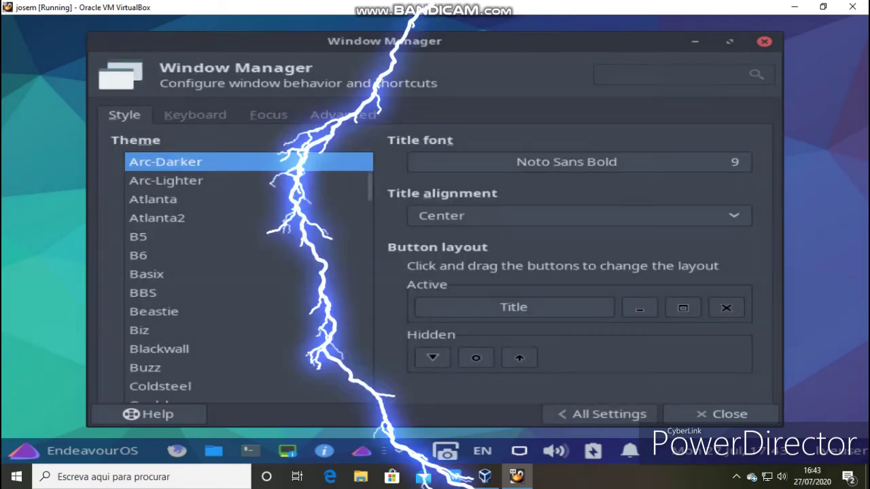
pyautogui.scroll(-5, 249, 265)
pyautogui.scroll(-9, 248, 265)
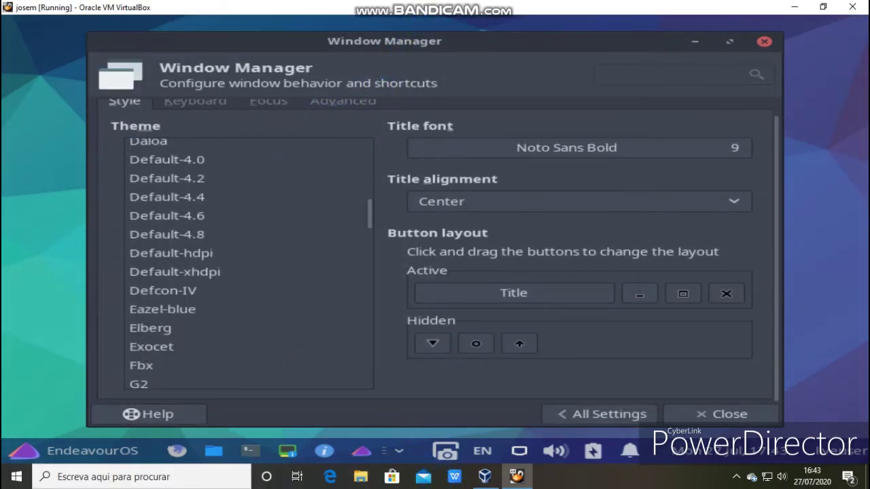
# - Try the Gorilla, Gtk, Kde1, Kindaker, Koynacity and LineArt window themes in turn
pyautogui.click(248, 262)
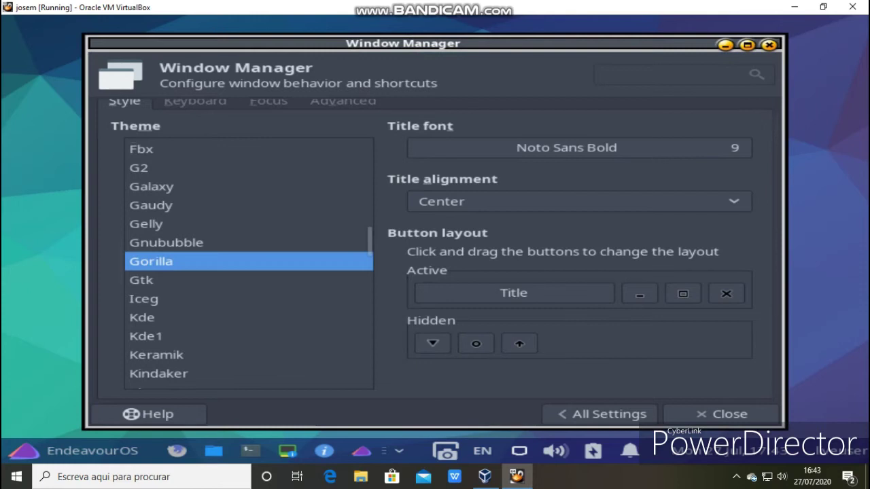
pyautogui.click(248, 281)
pyautogui.scroll(-3, 248, 280)
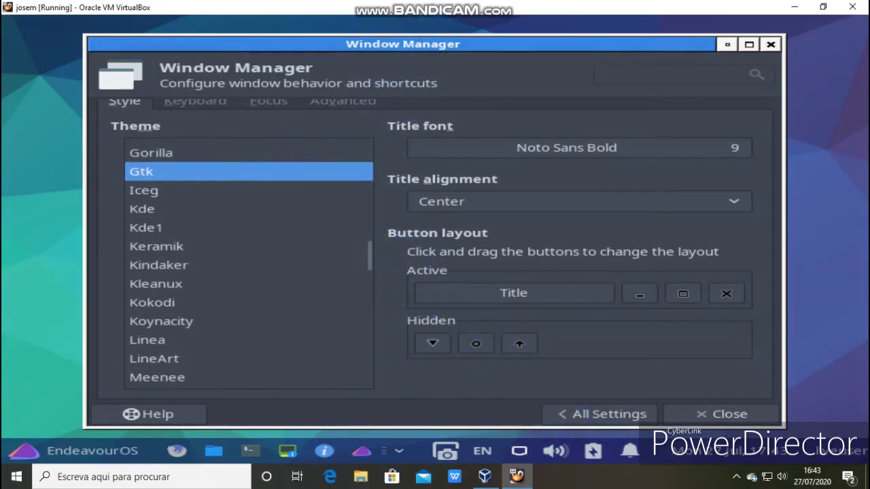
pyautogui.click(248, 227)
pyautogui.click(248, 265)
pyautogui.scroll(-2, 248, 266)
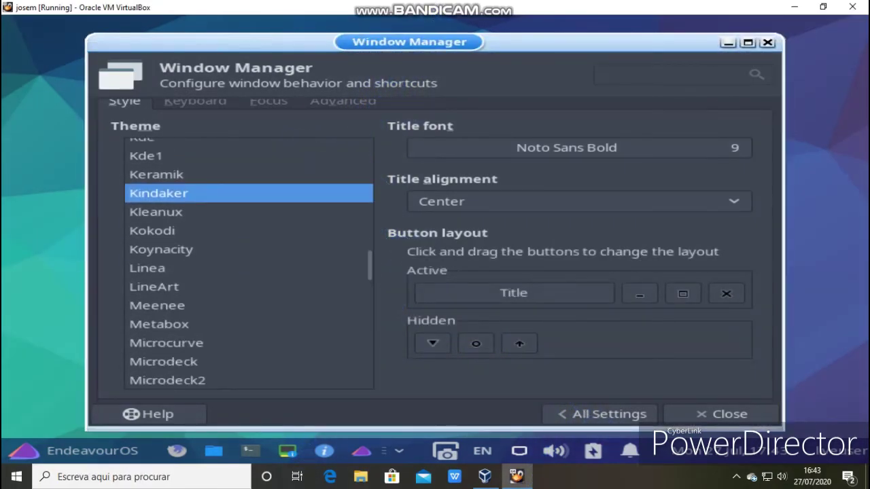
pyautogui.click(248, 250)
pyautogui.click(249, 287)
pyautogui.scroll(-3, 248, 286)
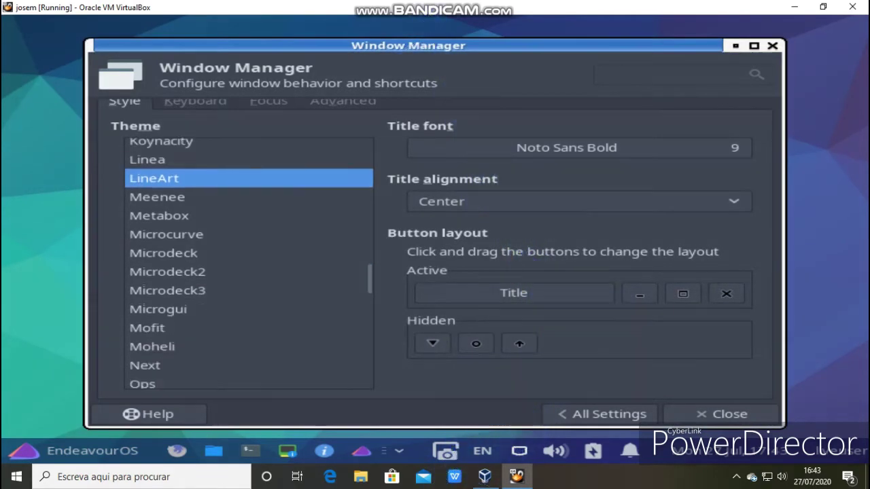
# - Apply the Microdeck3, Microgui, Oroborus, Perl and Piranha window themes one after another, continuing down the theme list
pyautogui.click(248, 291)
pyautogui.click(248, 310)
pyautogui.scroll(-2, 248, 309)
pyautogui.scroll(-2, 248, 272)
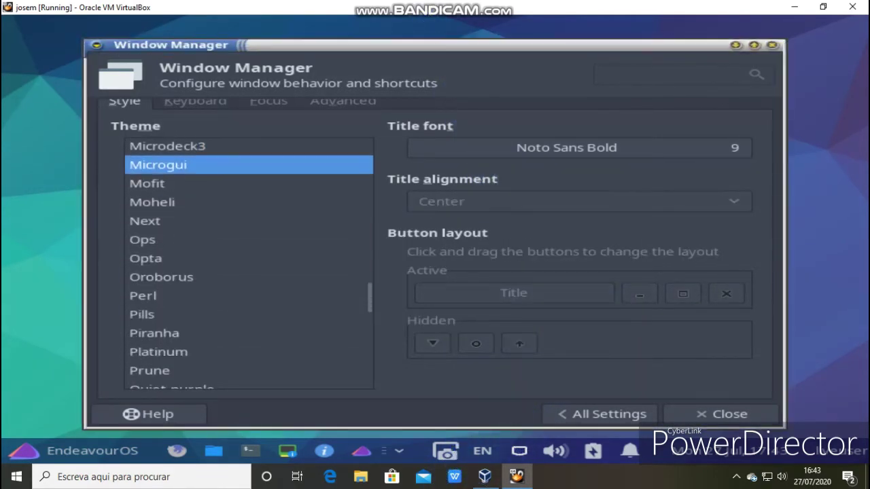
pyautogui.click(248, 277)
pyautogui.click(248, 295)
pyautogui.click(248, 333)
pyautogui.scroll(-4, 249, 265)
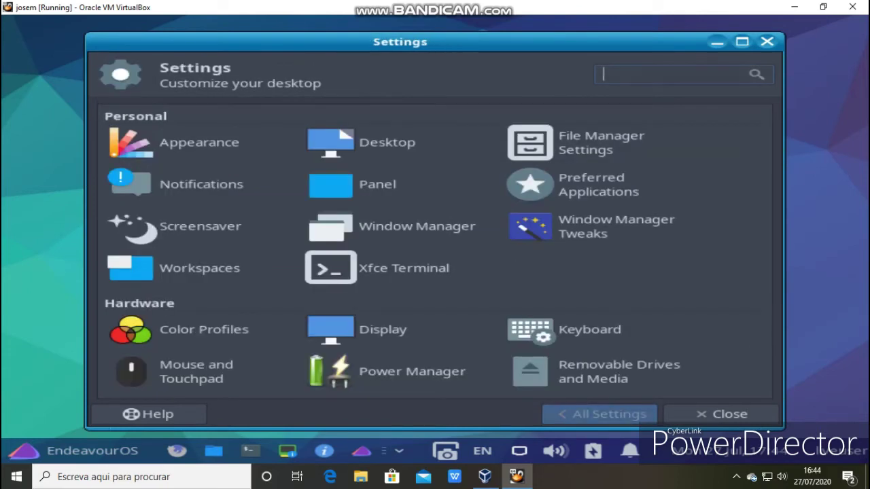
# - Return to the overview of all settings, view the Xfce Terminal preferences and close them
pyautogui.click(601, 414)
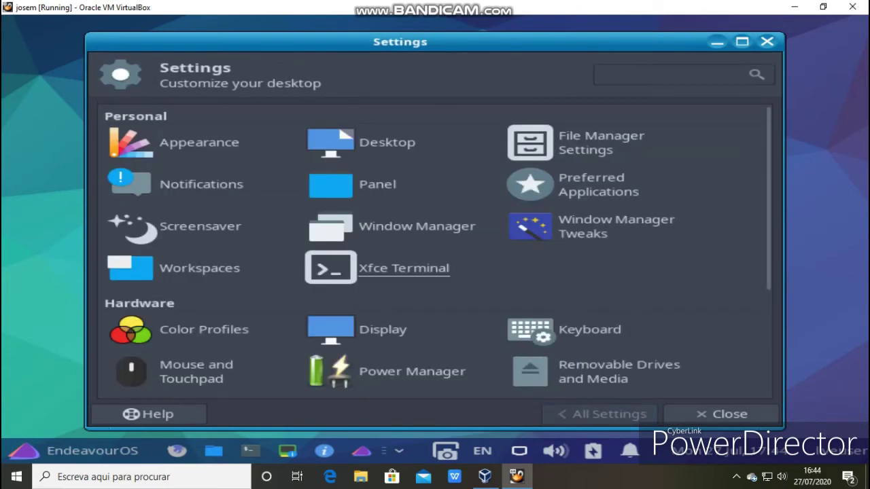
pyautogui.click(412, 268)
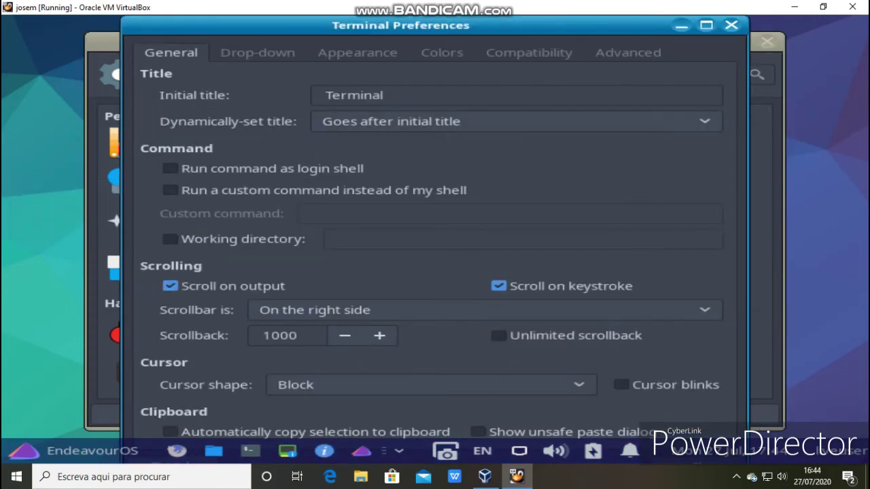
pyautogui.click(732, 25)
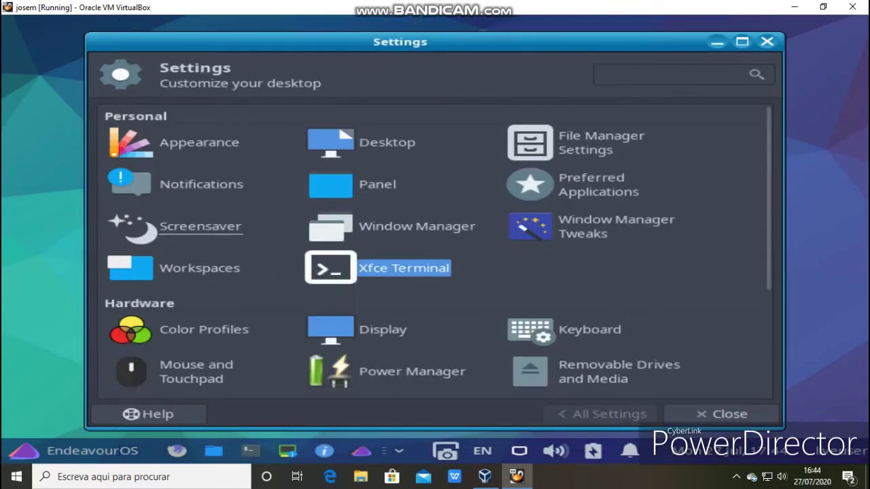
# - Open the Screensaver settings and enable the screensaver
pyautogui.press('Left')
pyautogui.press('Up')
pyautogui.press('Return')
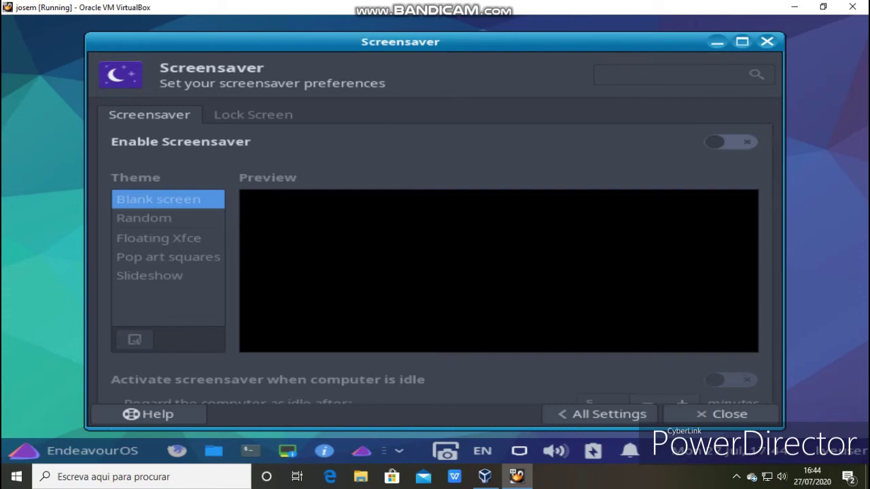
pyautogui.click(731, 142)
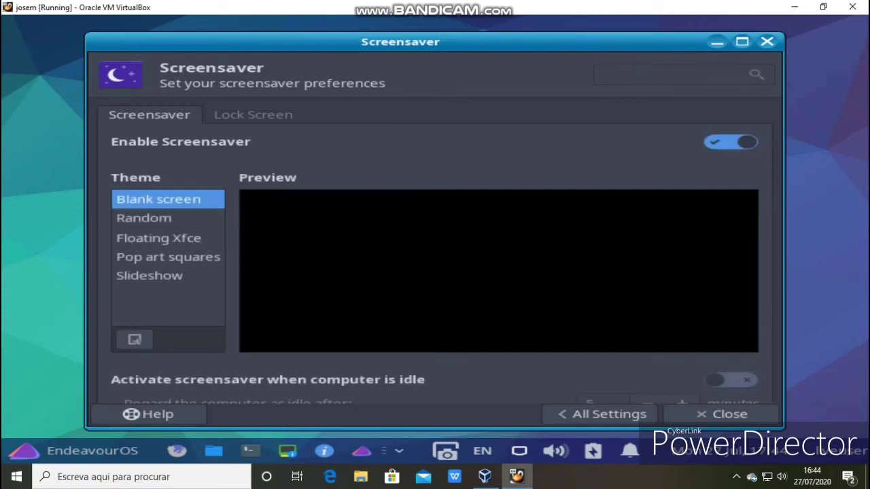
# - Preview the Random, Pop art squares and Floating Xfce screensaver themes, select Slideshow and close the settings
pyautogui.click(144, 218)
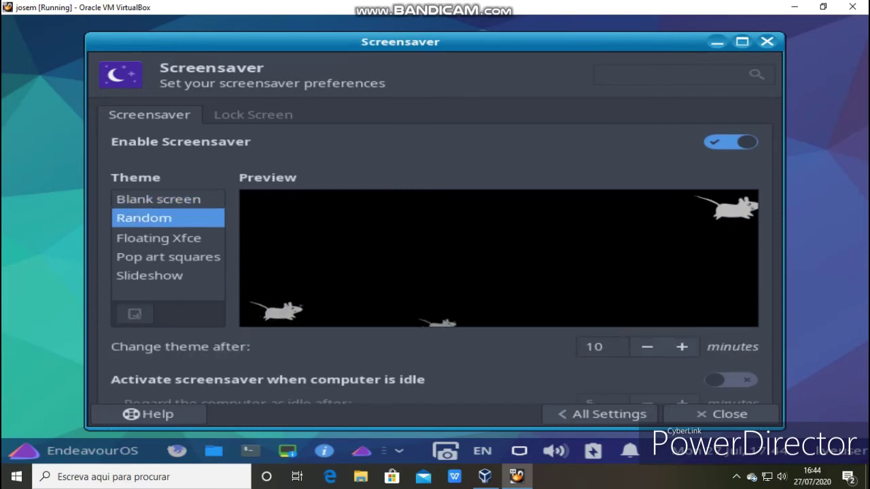
pyautogui.click(168, 257)
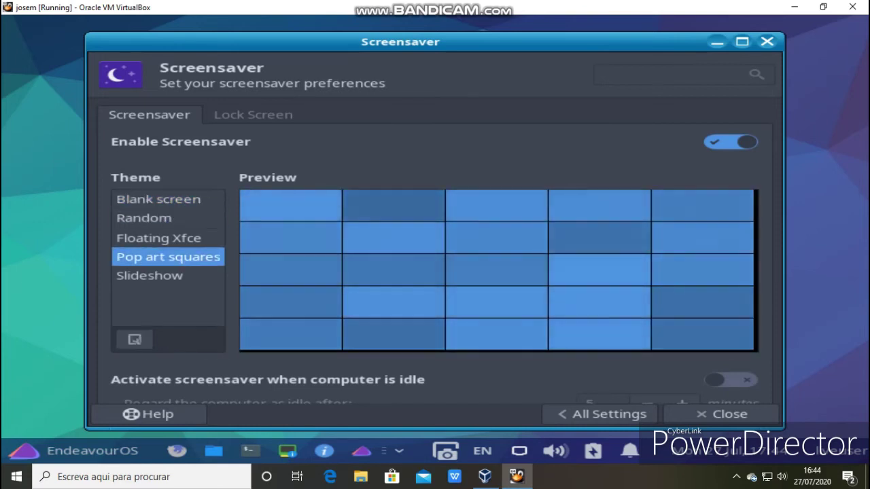
pyautogui.click(159, 238)
pyautogui.click(168, 257)
pyautogui.click(149, 276)
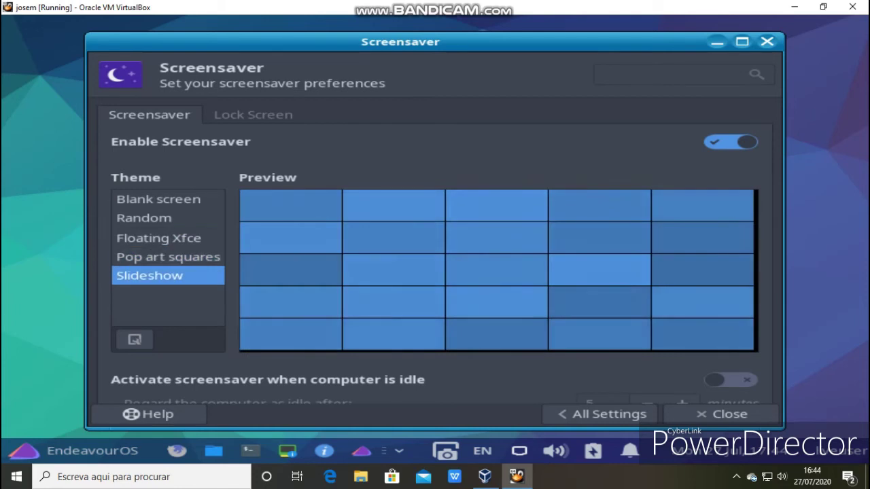
pyautogui.click(767, 41)
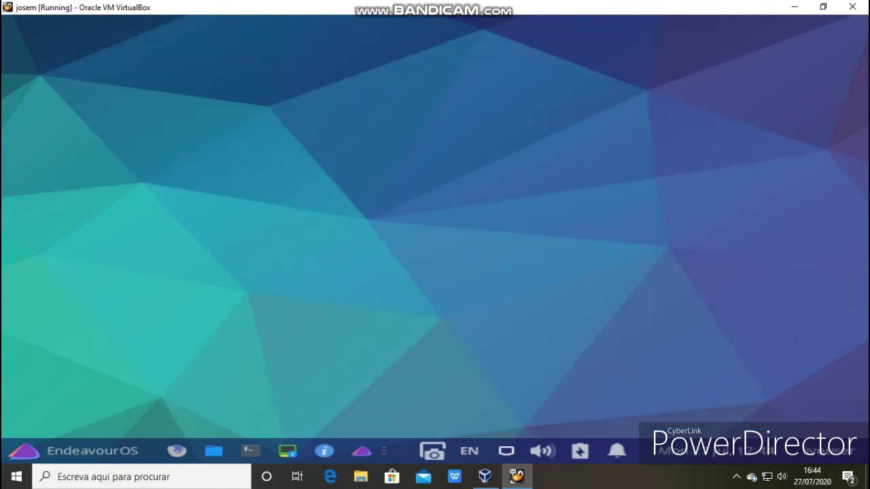
# - Browse the Other, Office and Multimedia application categories and try to launch the Qt V4L2 video capture utility
pyautogui.click(75, 451)
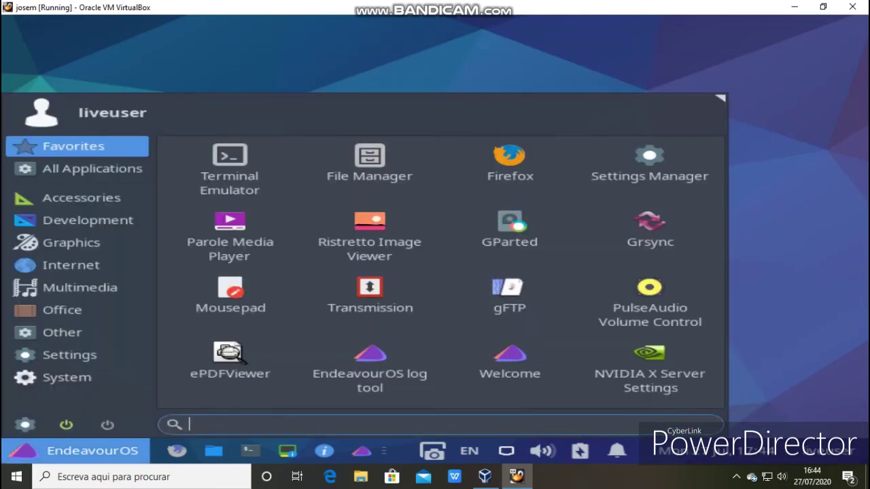
pyautogui.click(76, 333)
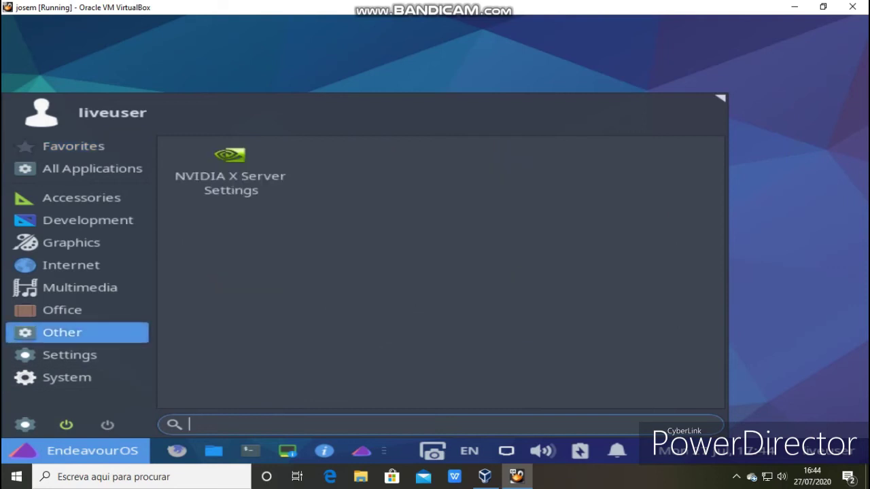
pyautogui.press('Up')
pyautogui.press('Return')
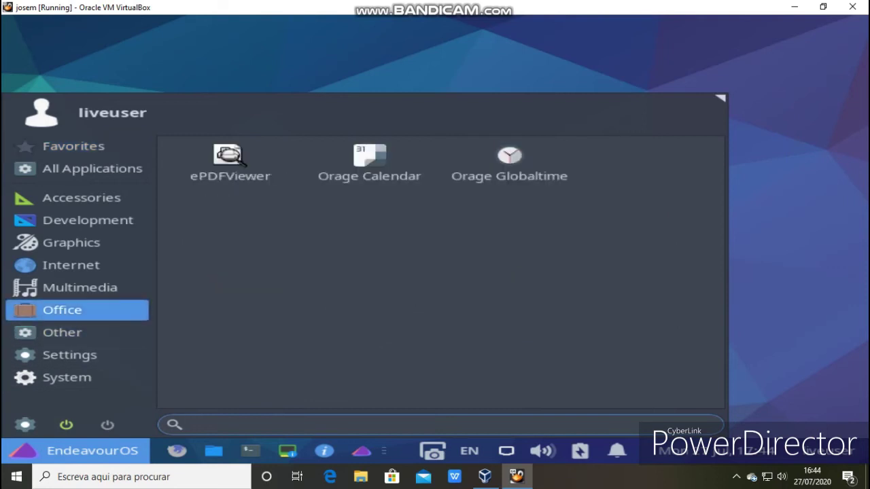
pyautogui.press('Up')
pyautogui.press('Return')
pyautogui.press('Right')
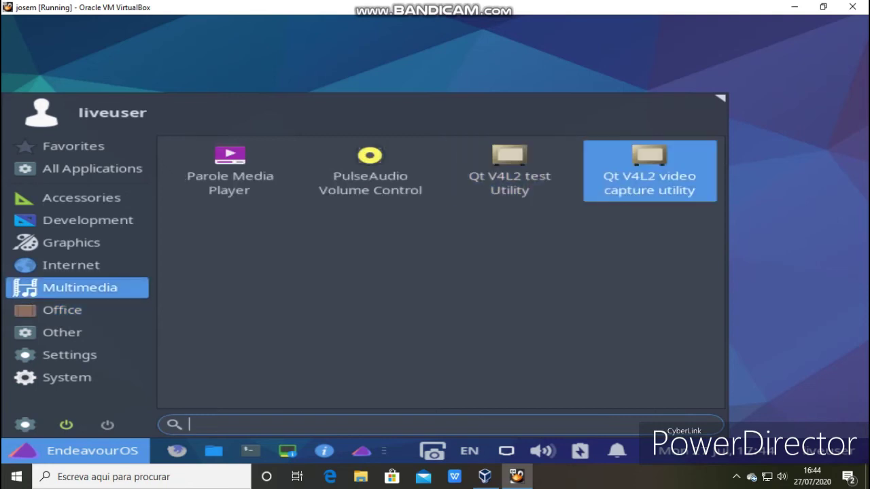
pyautogui.press('Return')
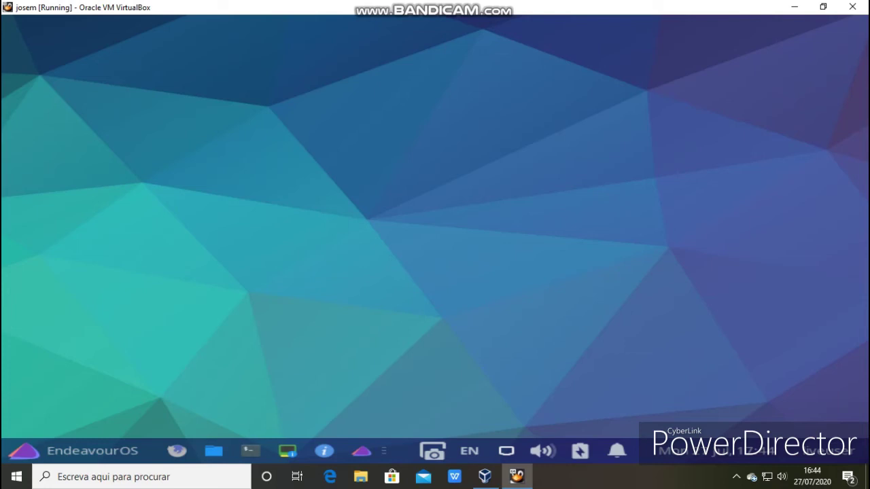
# - View the virtual machine's details in VirtualBox Manager, return to the running machine and minimize its window
pyautogui.click(485, 477)
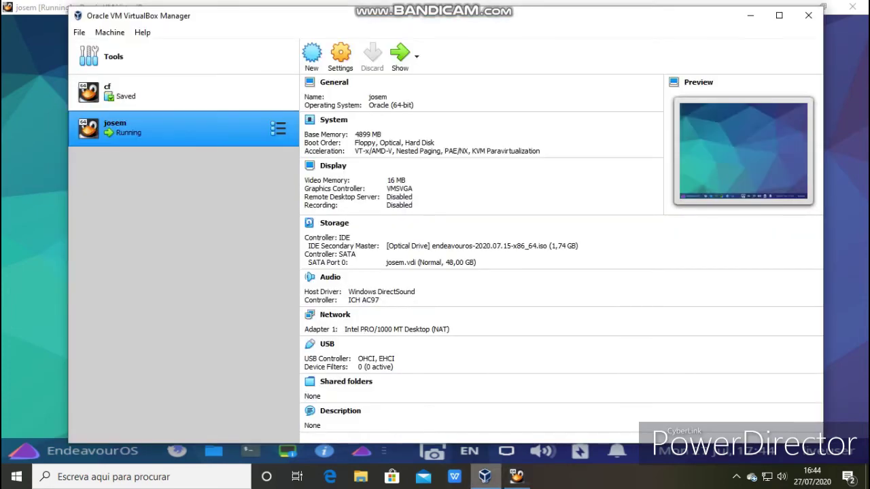
pyautogui.click(517, 477)
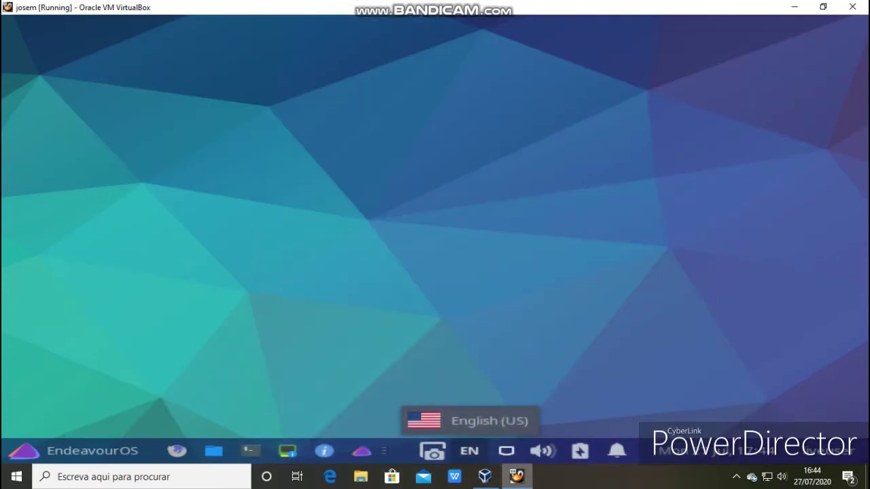
pyautogui.moveTo(517, 476)
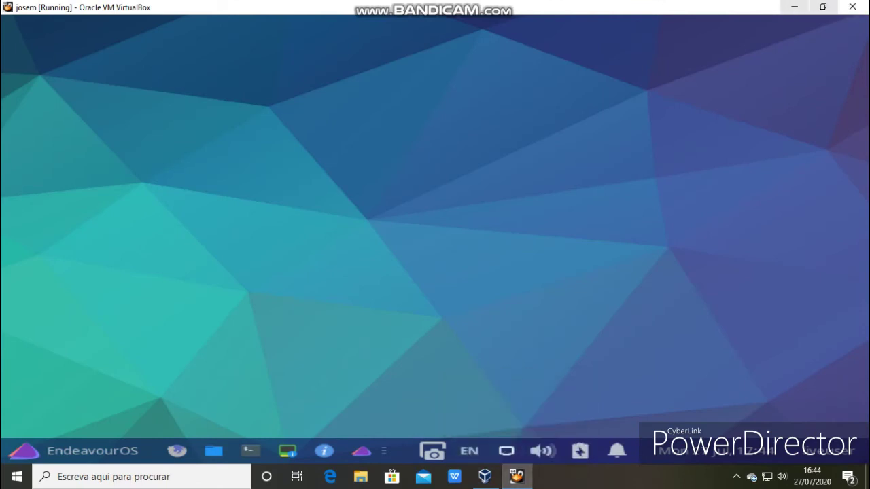
pyautogui.click(794, 7)
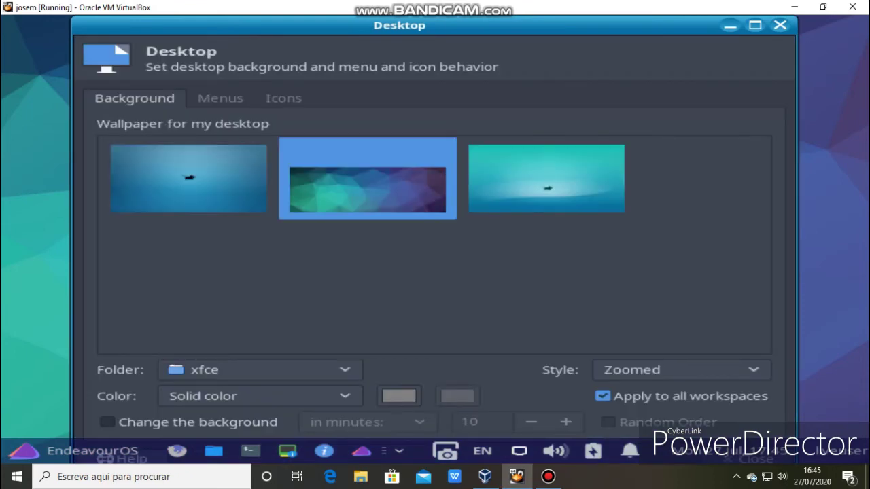
# - Set the dark blue mouse wallpaper, review the desktop's menu and icon options, and close the Desktop settings
pyautogui.click(189, 178)
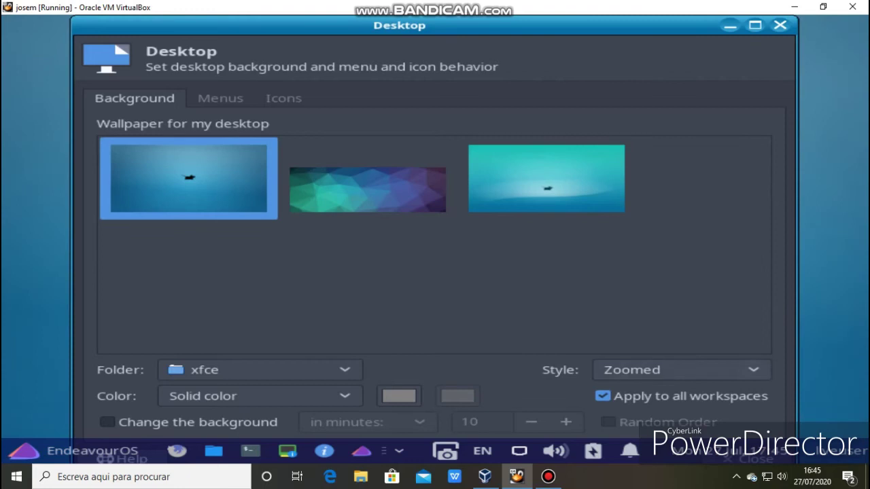
pyautogui.click(220, 99)
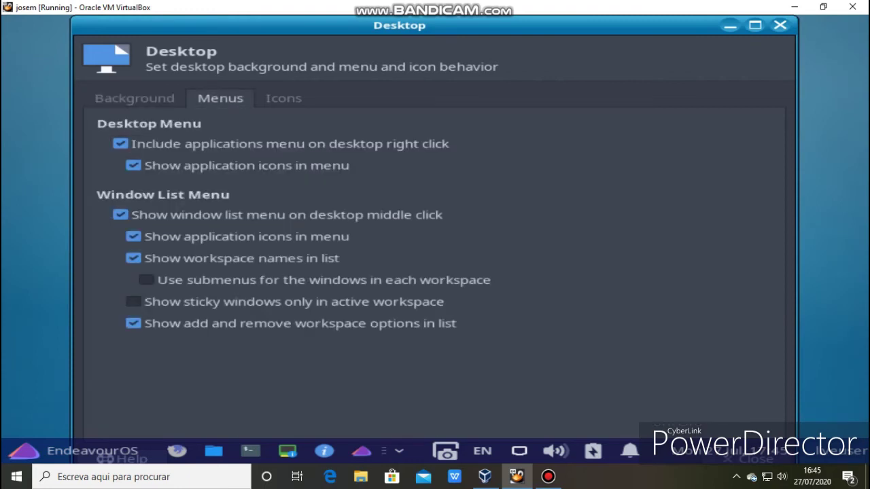
pyautogui.click(284, 98)
pyautogui.click(120, 221)
pyautogui.click(220, 98)
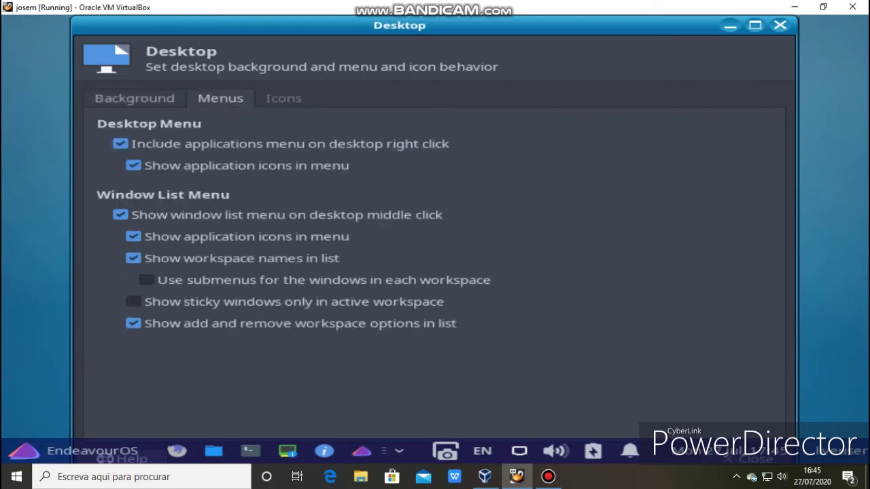
pyautogui.click(135, 99)
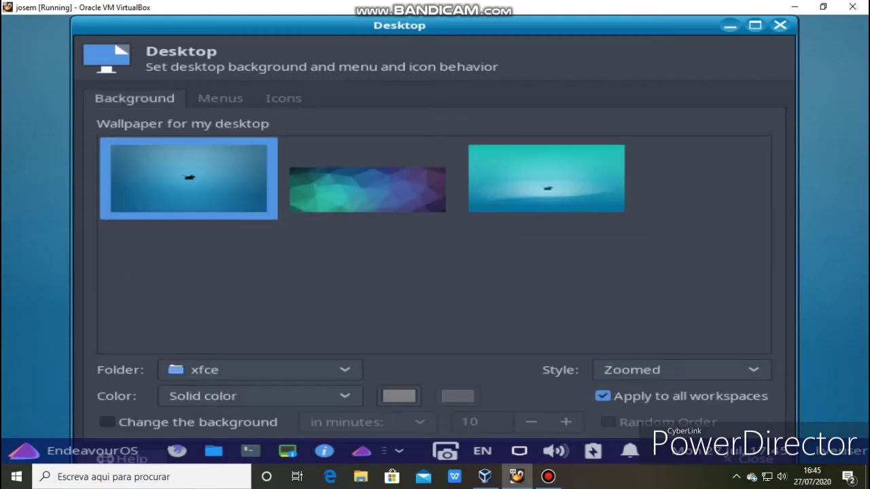
pyautogui.click(781, 25)
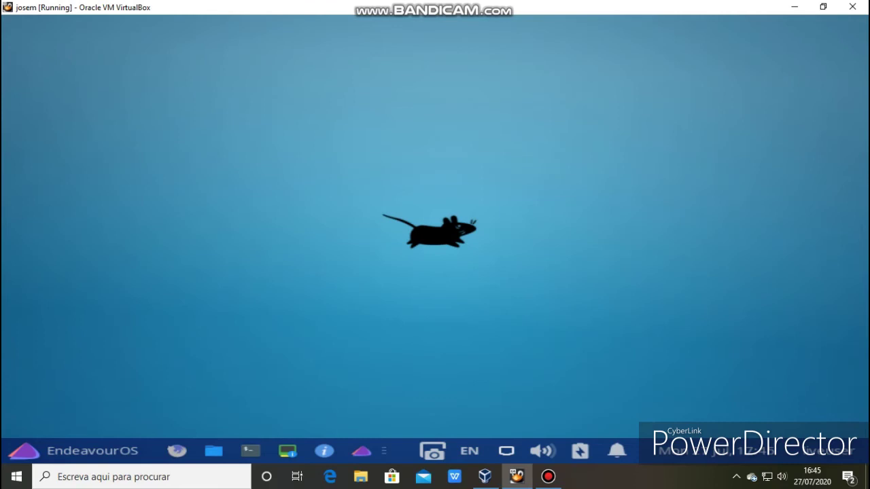
# - Search the applications menu for "firefox" and launch Firefox
pyautogui.click(77, 451)
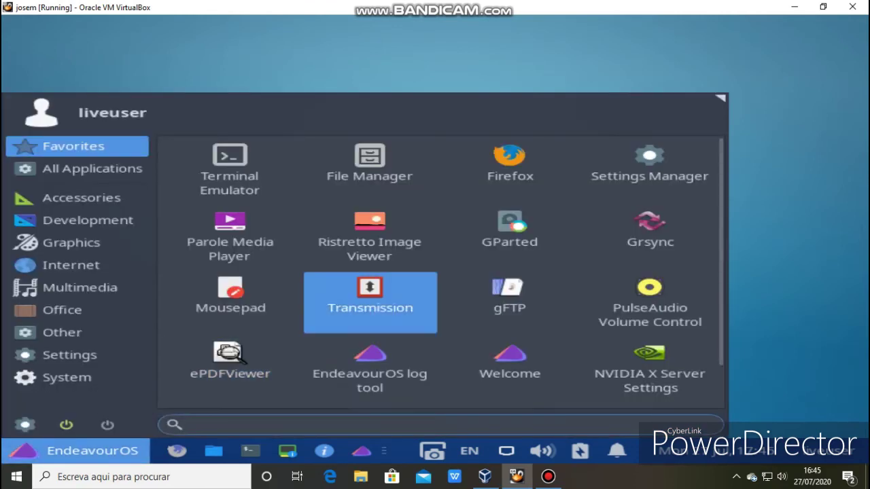
pyautogui.write('firefox')
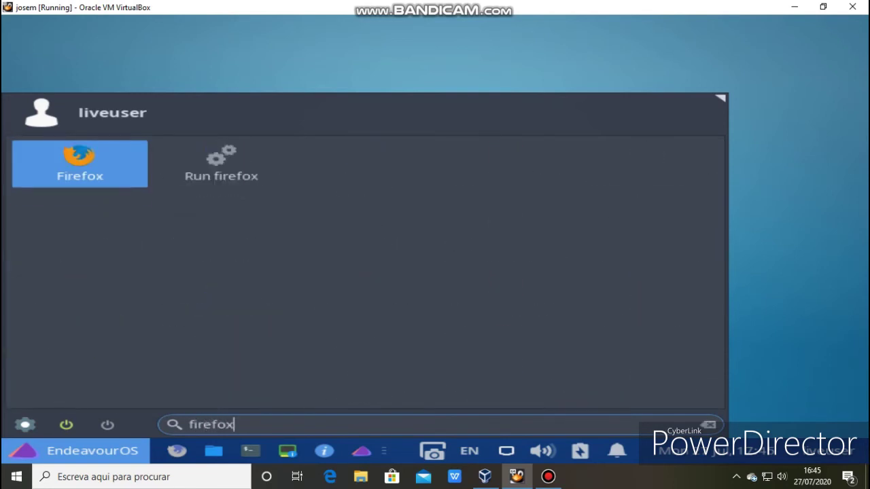
pyautogui.press('Return')
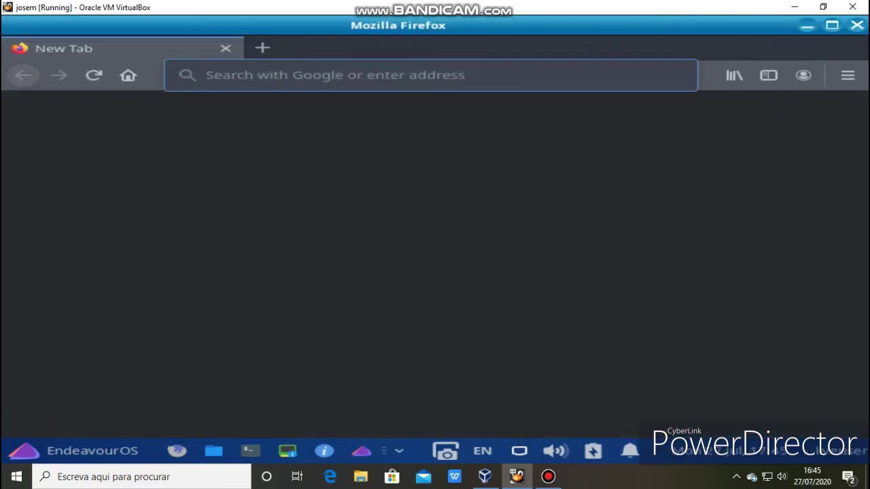
# - Search the web for "gnome look" and open the Gnome Look website from the results
pyautogui.write('gnome l')
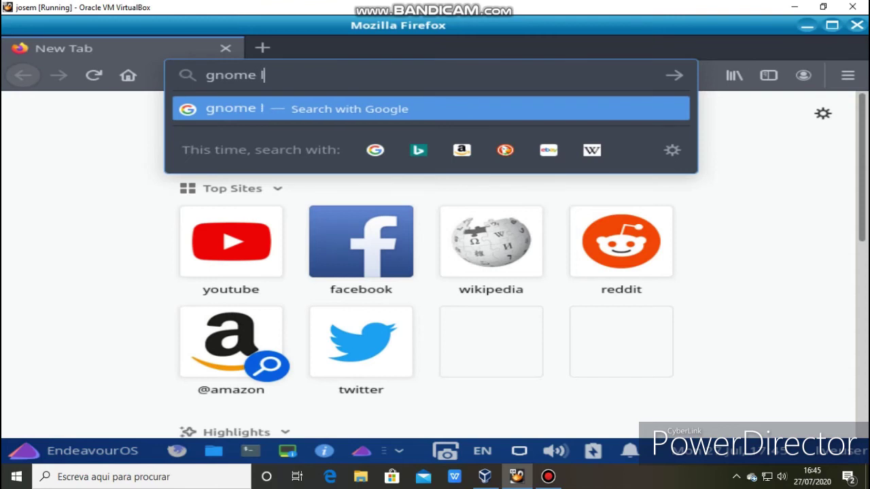
pyautogui.write('ook')
pyautogui.press('Return')
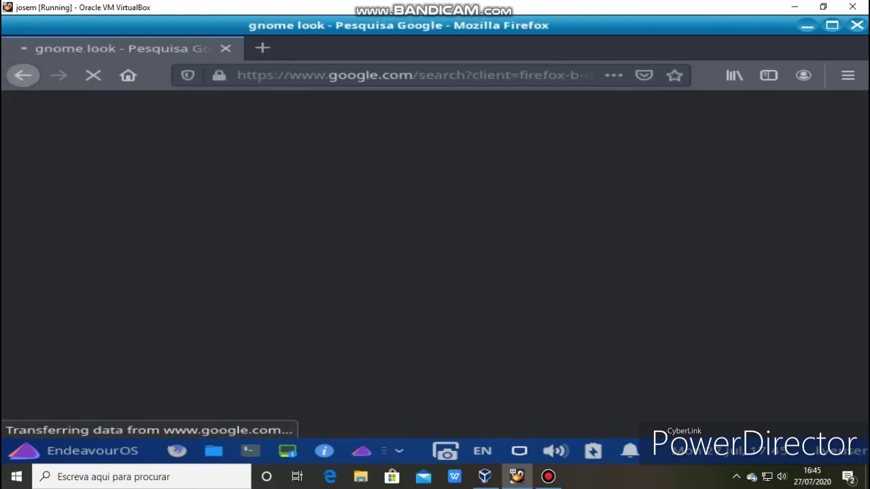
pyautogui.scroll(-3, 437, 260)
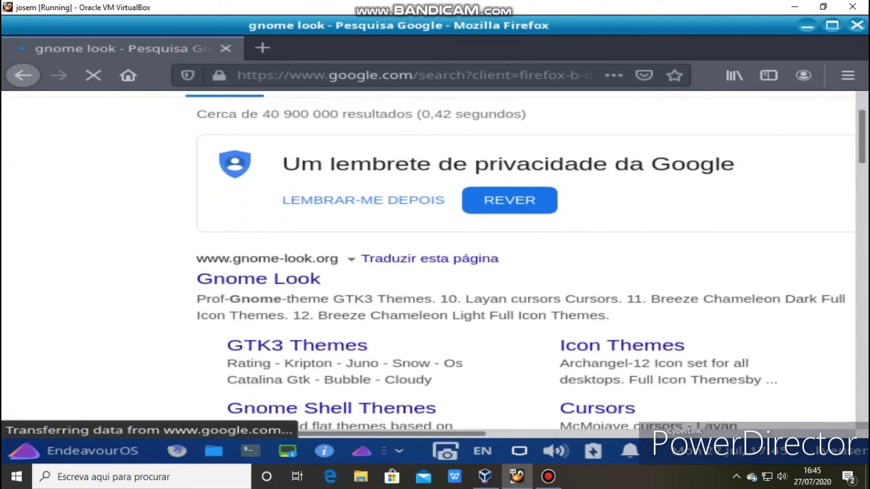
pyautogui.click(259, 279)
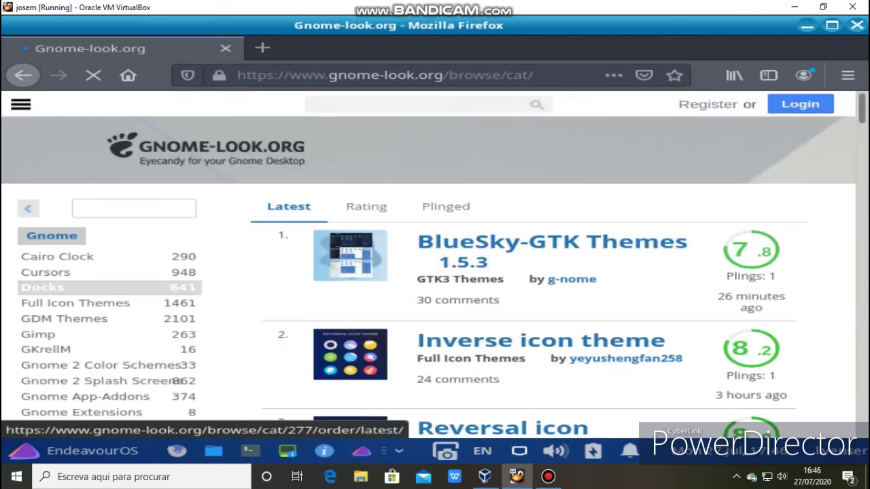
# - Browse the latest themes on Gnome-look.org, continuing from the first page of the list to page 2
pyautogui.scroll(-2, 435, 272)
pyautogui.scroll(-6, 429, 265)
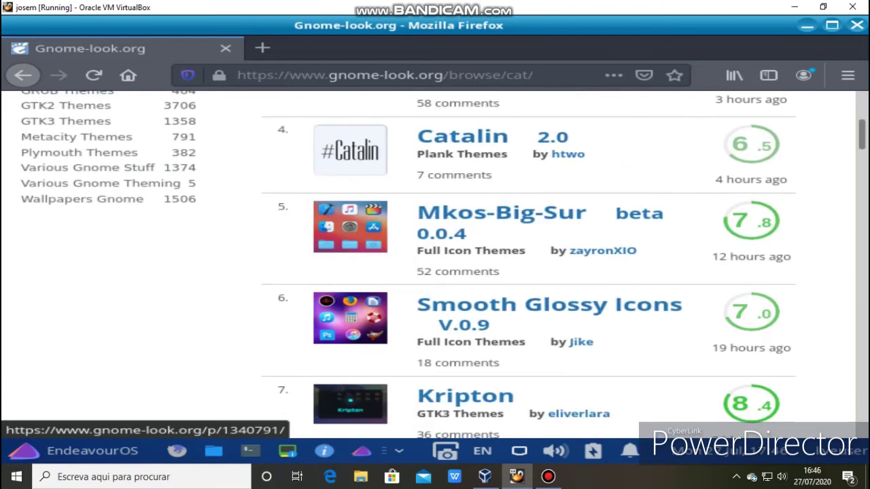
pyautogui.scroll(-11, 429, 265)
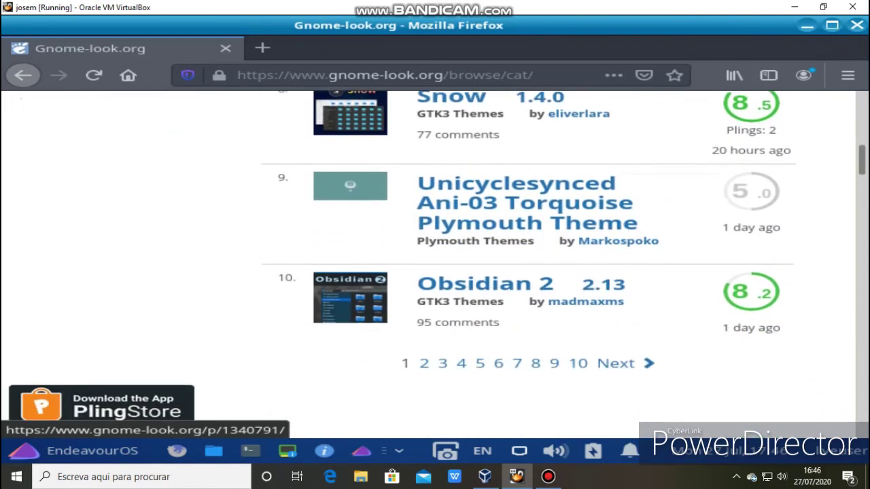
pyautogui.scroll(-1, 429, 266)
pyautogui.moveTo(426, 106); pyautogui.dragTo(426, 167)
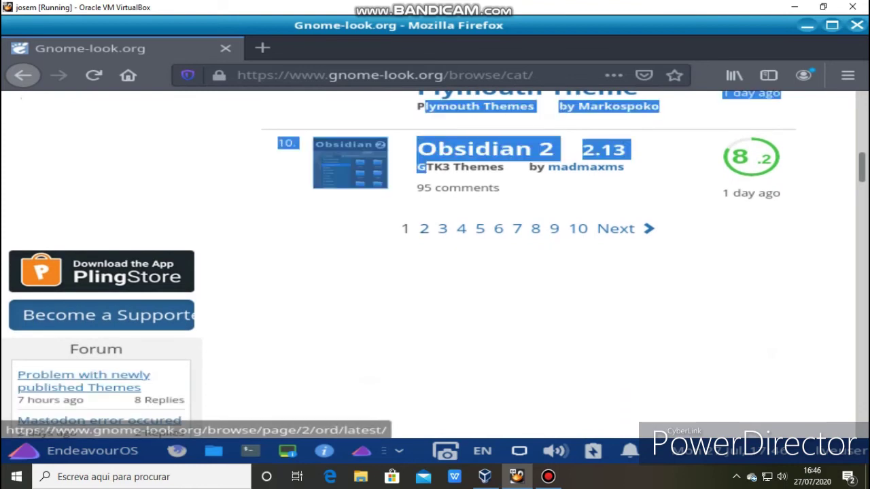
pyautogui.click(424, 230)
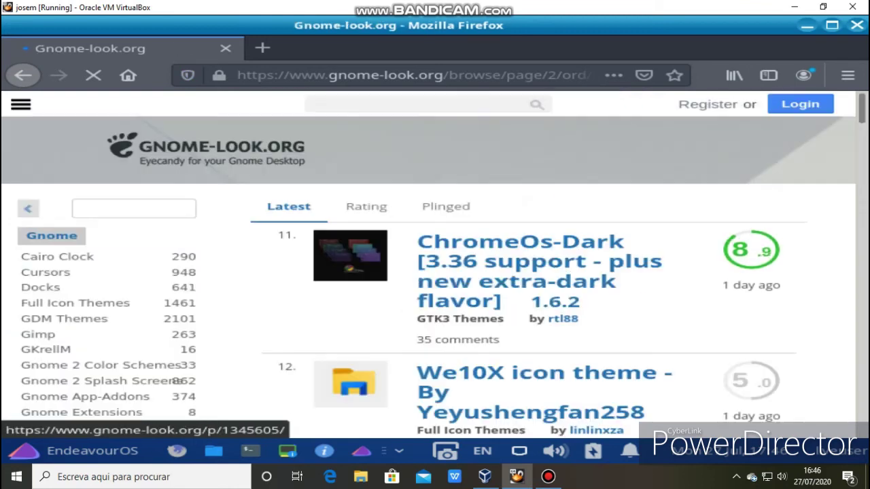
pyautogui.scroll(-3, 435, 272)
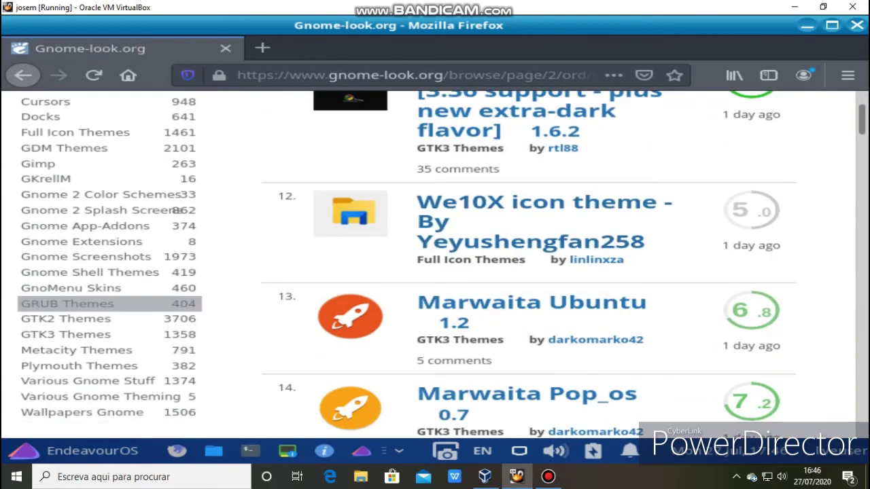
# - Open the GTK3 Themes category on Gnome-look.org and browse the first page of its latest themes
pyautogui.click(71, 334)
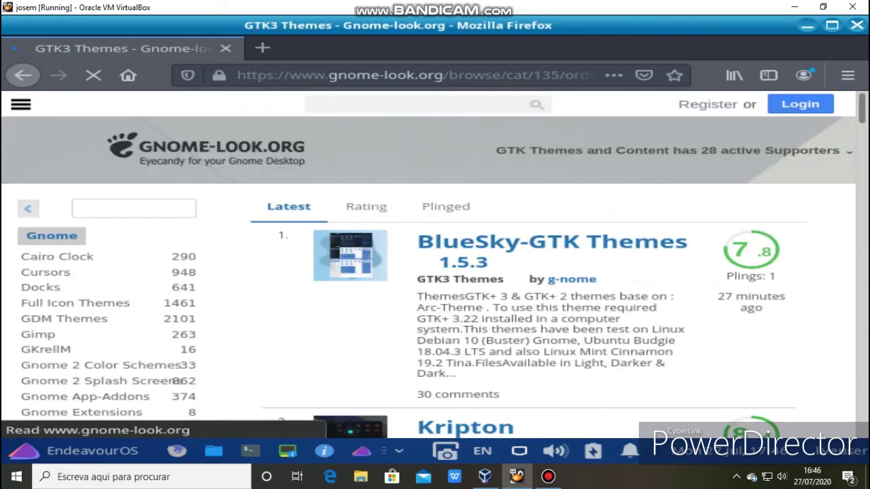
pyautogui.scroll(-5, 428, 265)
pyautogui.scroll(-6, 428, 265)
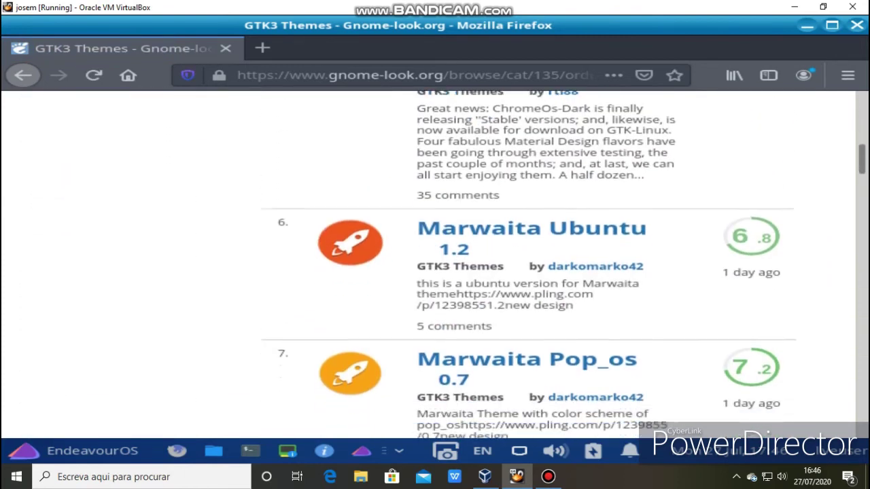
pyautogui.scroll(-5, 435, 265)
pyautogui.scroll(-5, 435, 265)
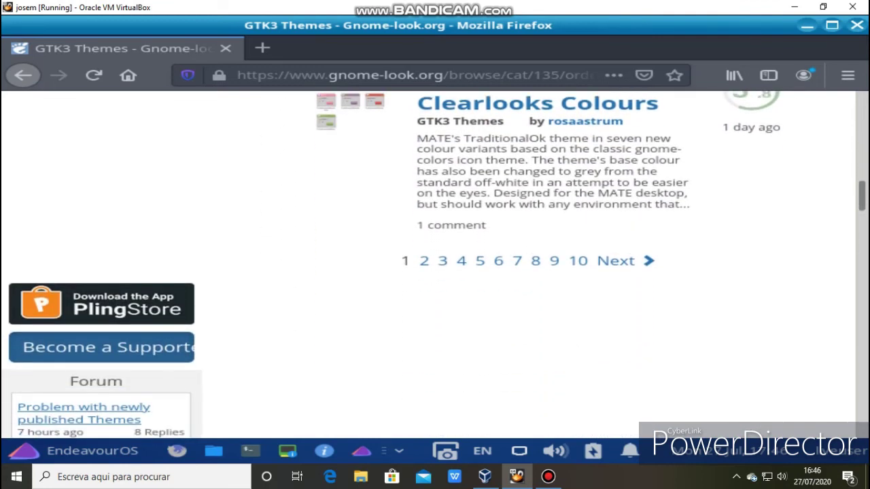
# - Go to page 2 of the GTK3 themes and open the page of the Elemactary-Dark theme
pyautogui.click(424, 261)
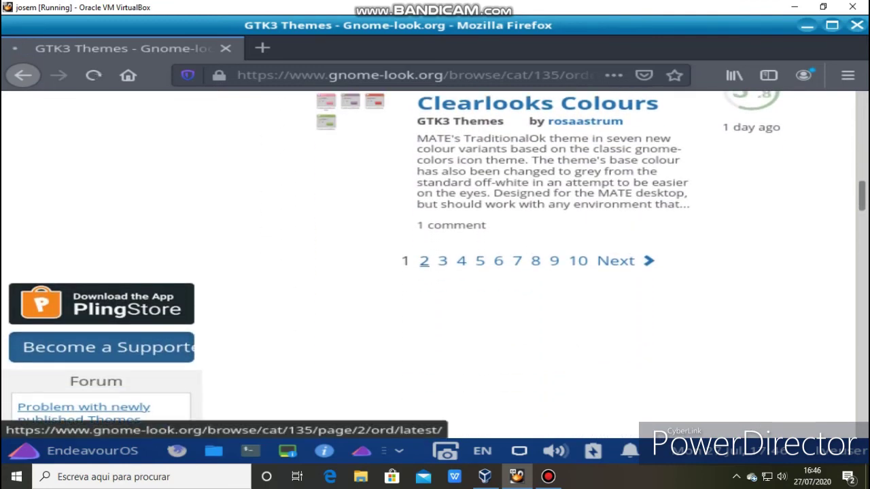
pyautogui.scroll(7, 425, 261)
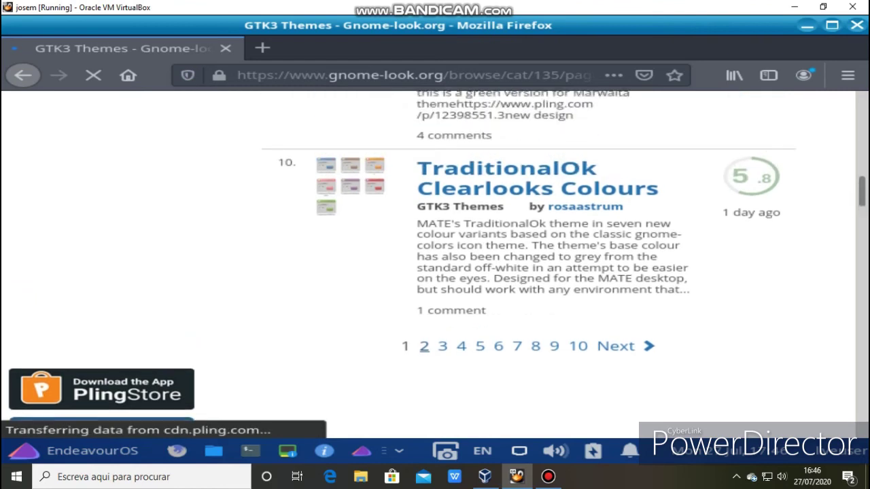
pyautogui.scroll(4, 424, 261)
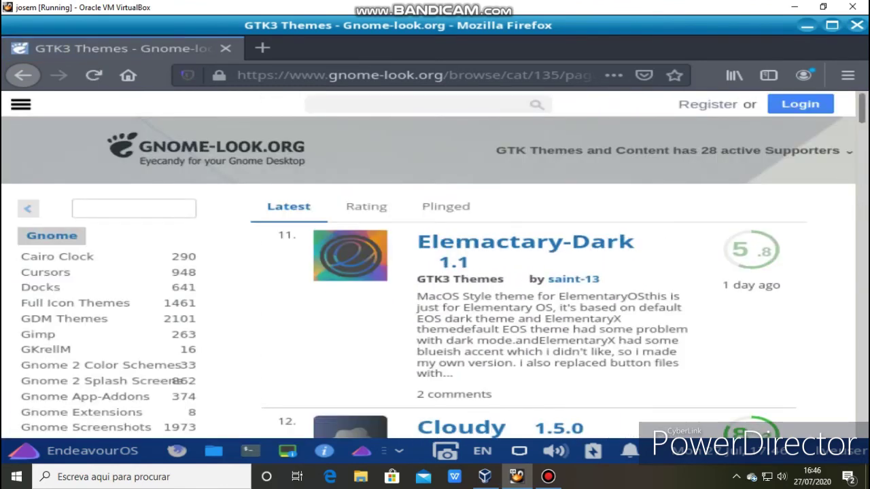
pyautogui.click(490, 243)
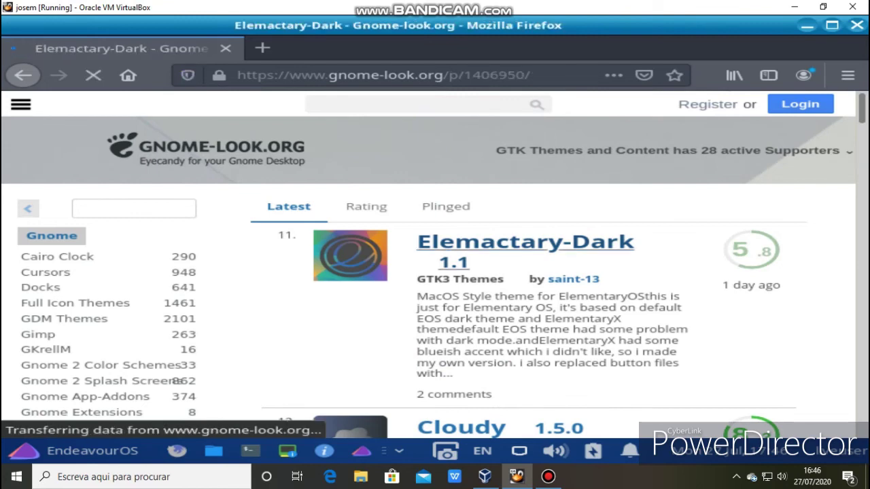